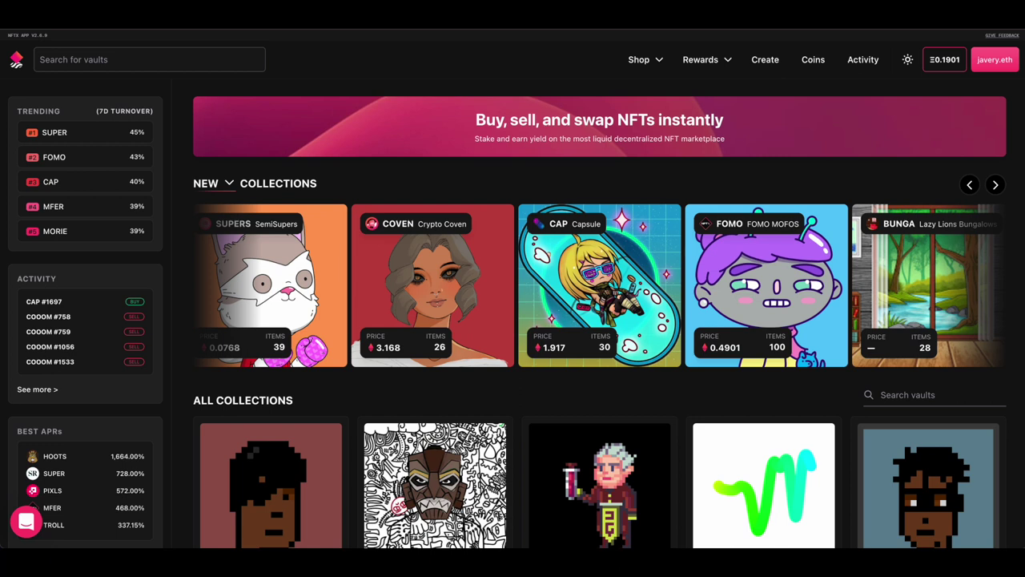
Step: Open the rewards dashboard
click(712, 63)
click(726, 61)
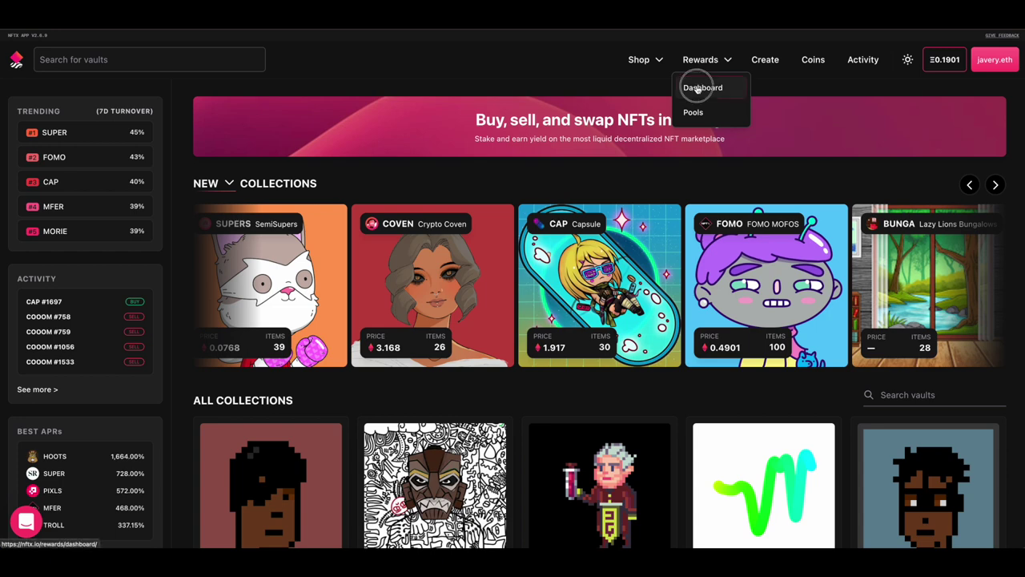
click(703, 88)
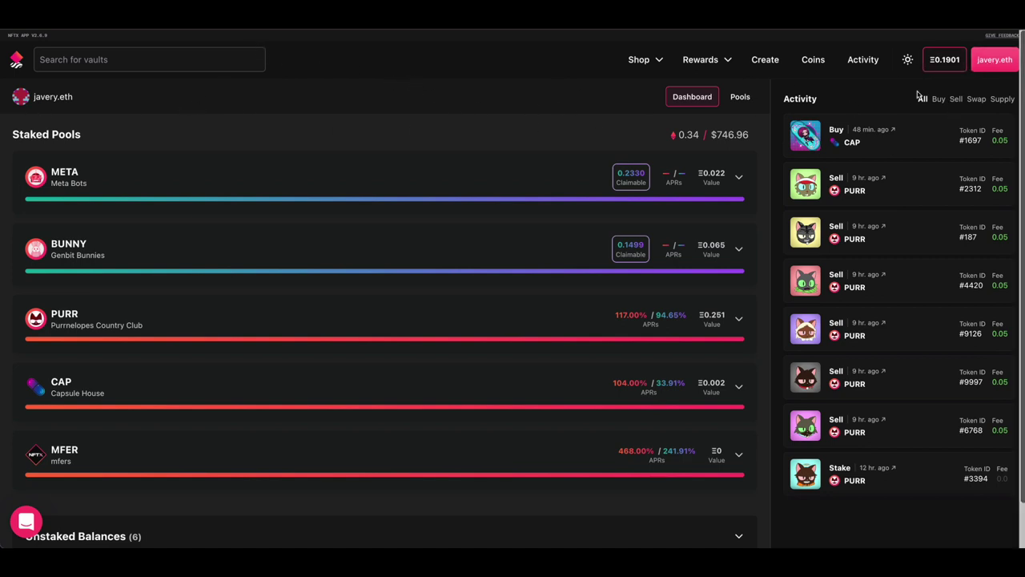
Step: Check the wallet's token balances and look over the account name and staked pools on the dashboard
click(949, 64)
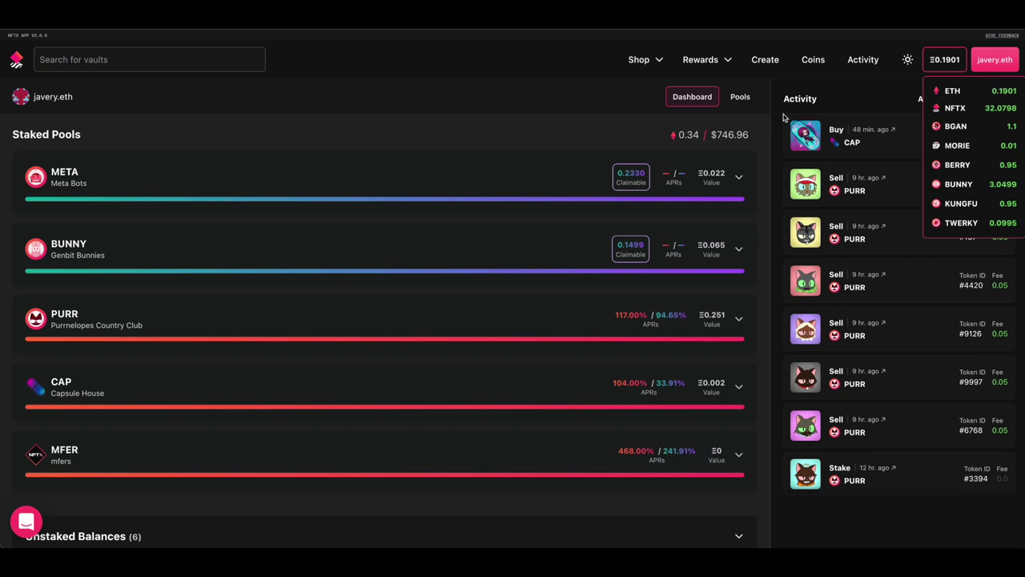
click(358, 105)
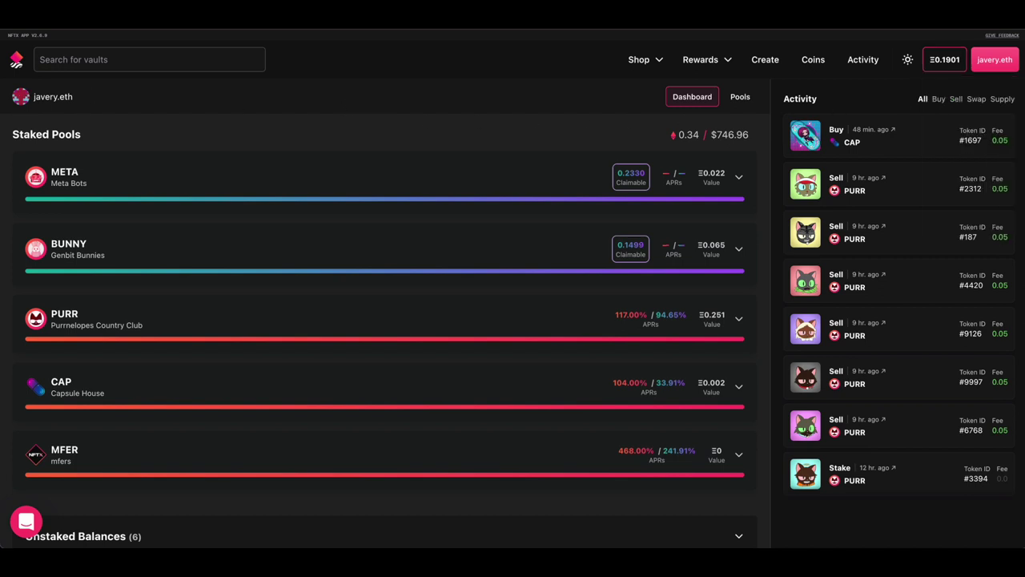
drag(27, 96, 80, 98)
click(80, 101)
scroll(164, 160, down, 1)
scroll(163, 159, up, 1)
scroll(163, 159, down, 1)
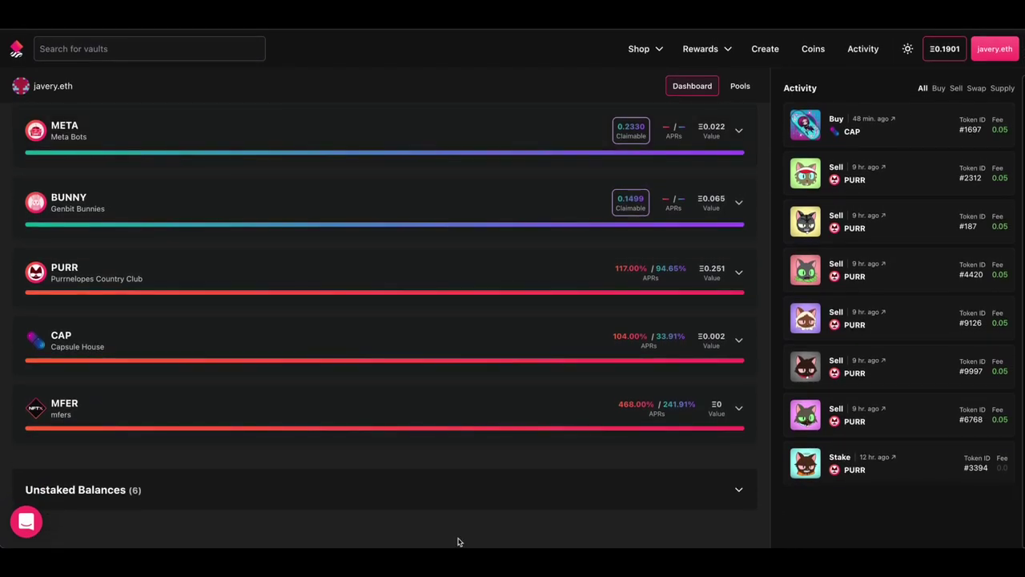
Step: Compare the unstaked balances with the wallet's tokens, inspect the BGAN position, and collapse the unstaked balances section
click(244, 492)
scroll(298, 489, down, 6)
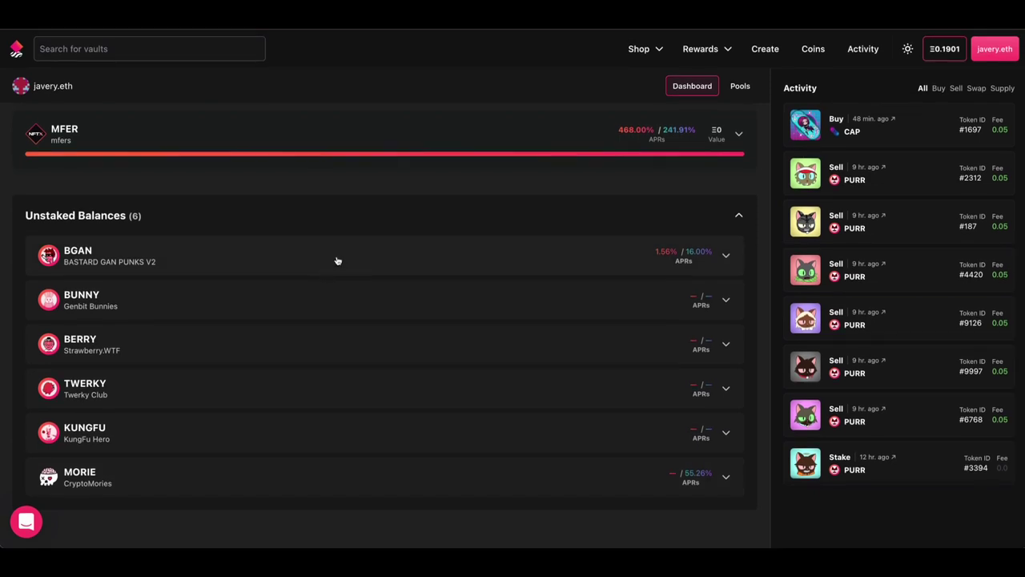
mouse_move(930, 48)
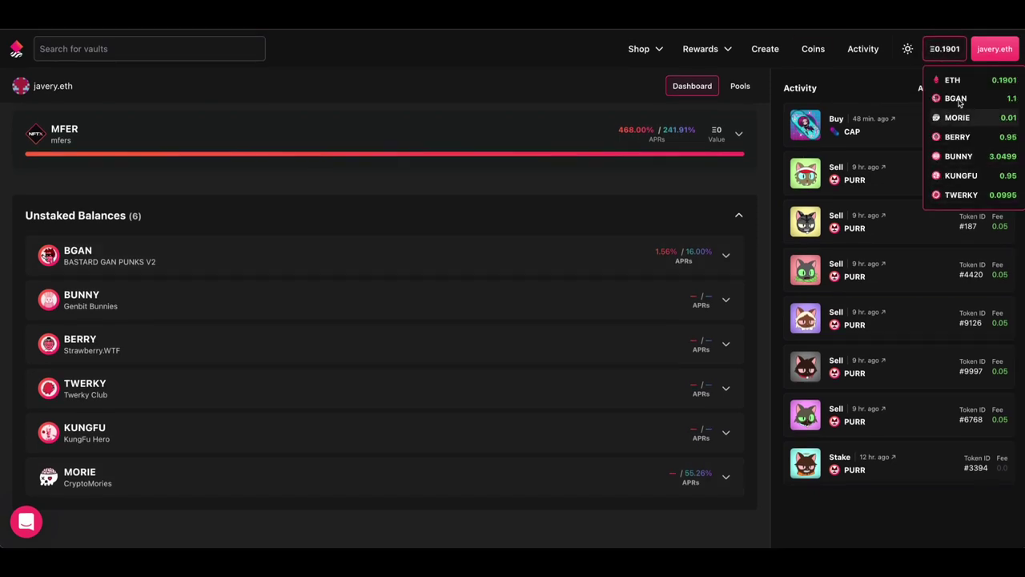
click(946, 49)
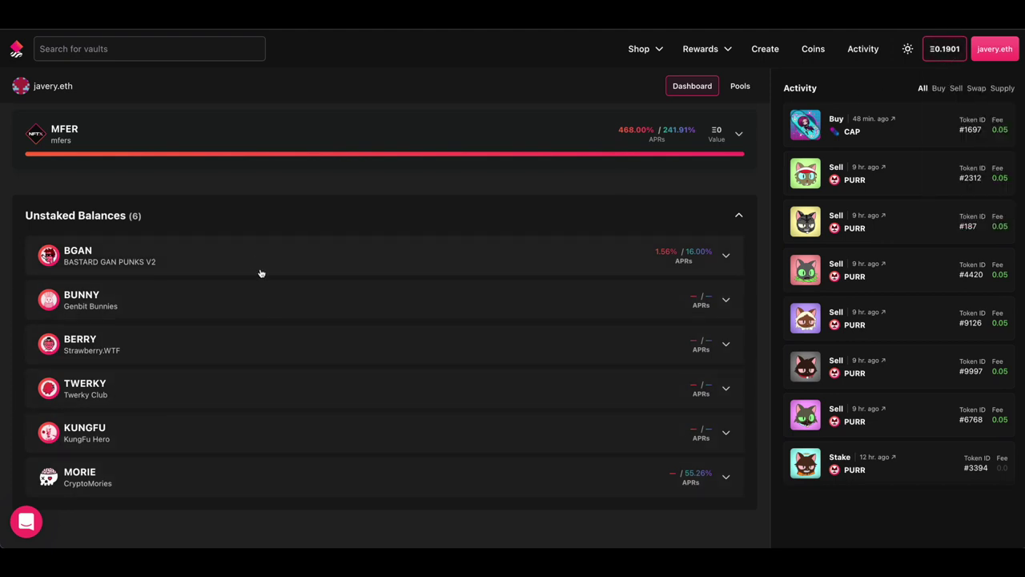
click(224, 262)
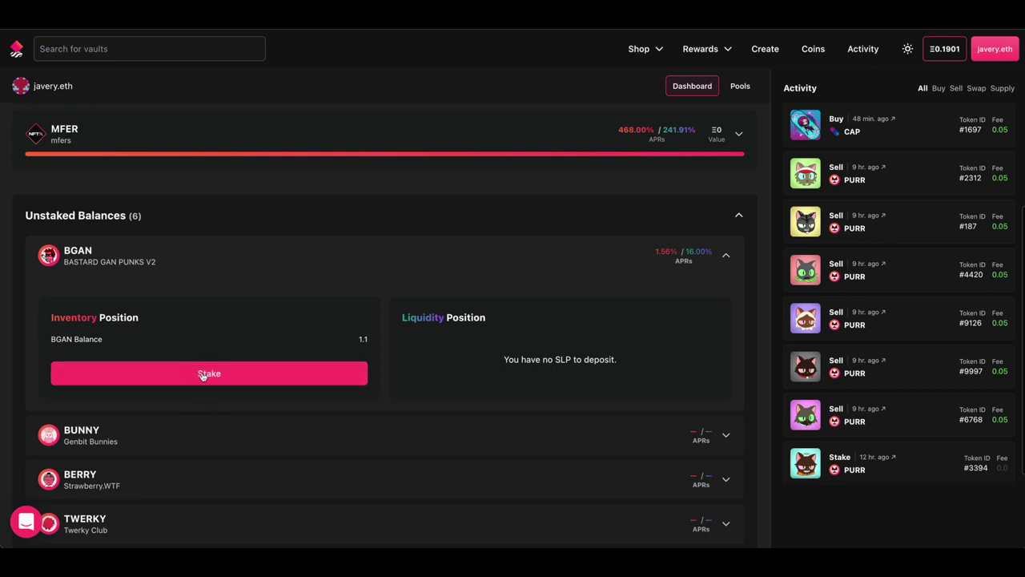
click(342, 228)
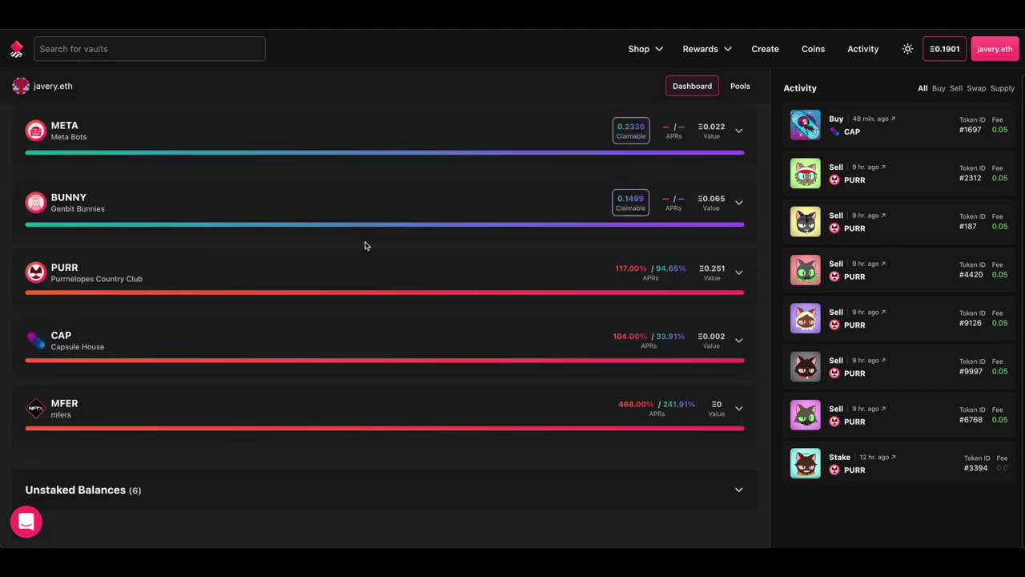
Step: Review the total value of the staked pools and look through the individual pool rows
scroll(363, 245, up, 2)
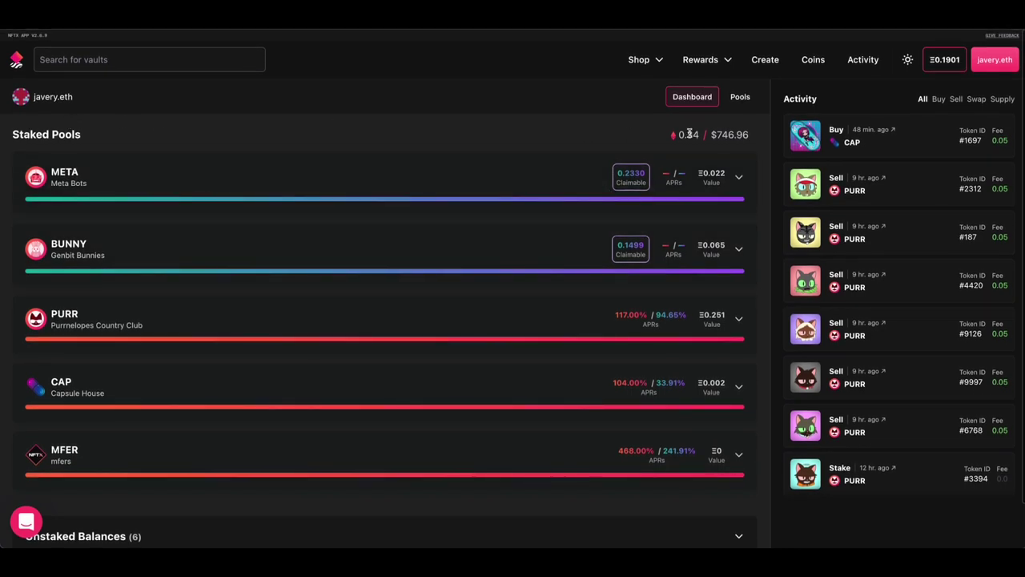
drag(679, 135, 751, 136)
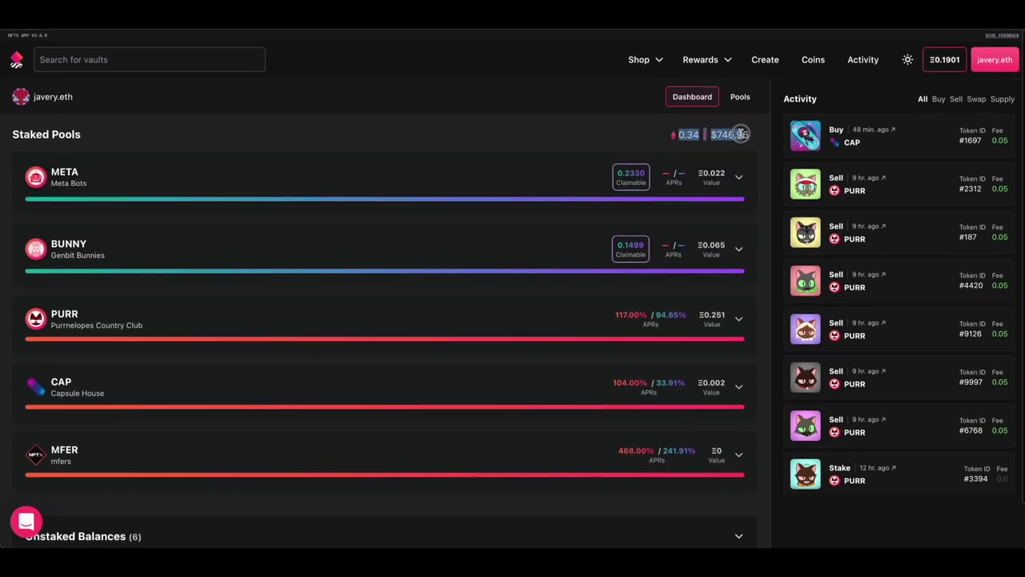
click(692, 133)
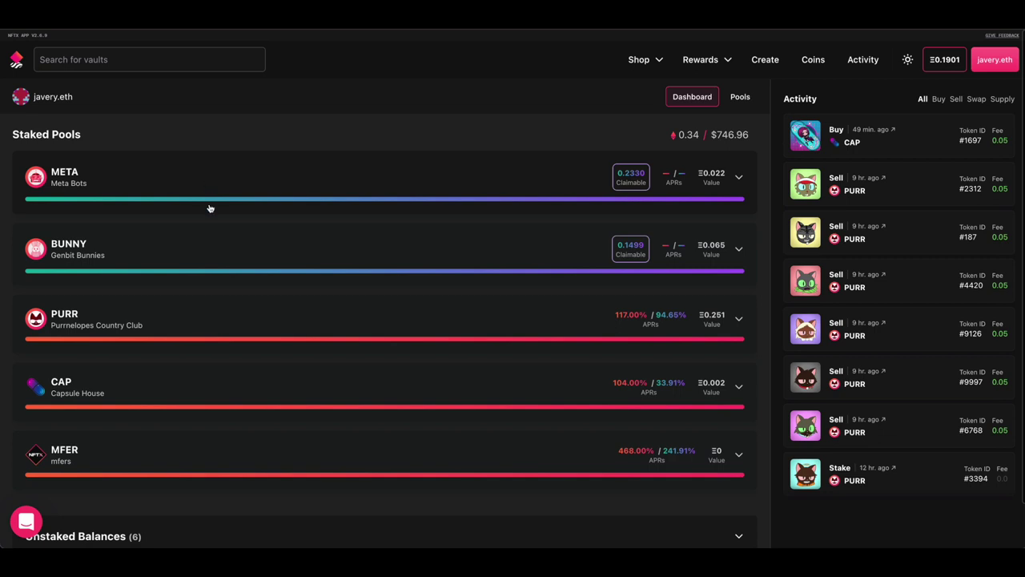
mouse_move(230, 197)
scroll(427, 330, down, 1)
scroll(509, 292, down, 1)
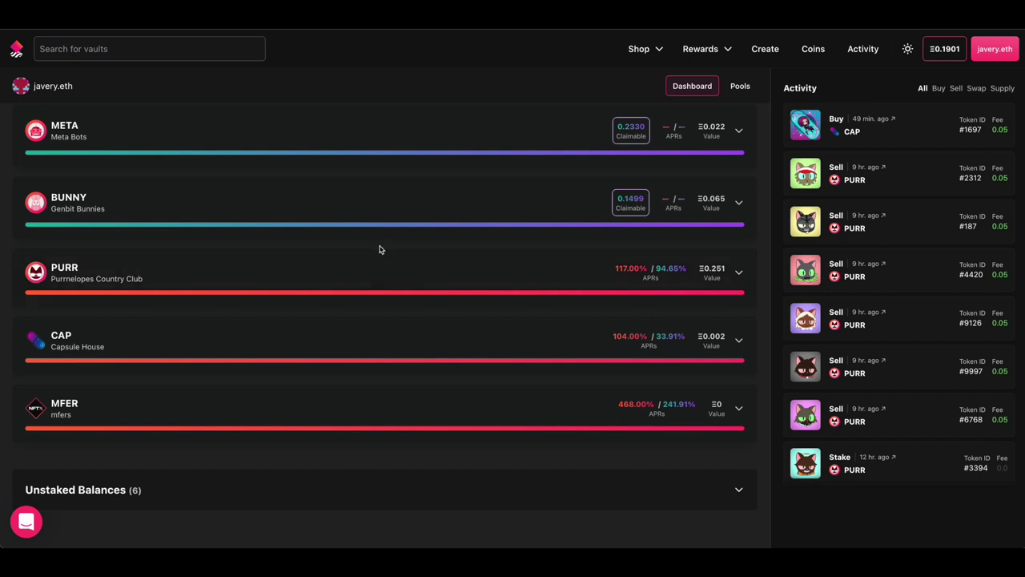
Step: Expand the PURR staked pool to examine its inventory and liquidity positions, and collapse it again
click(403, 274)
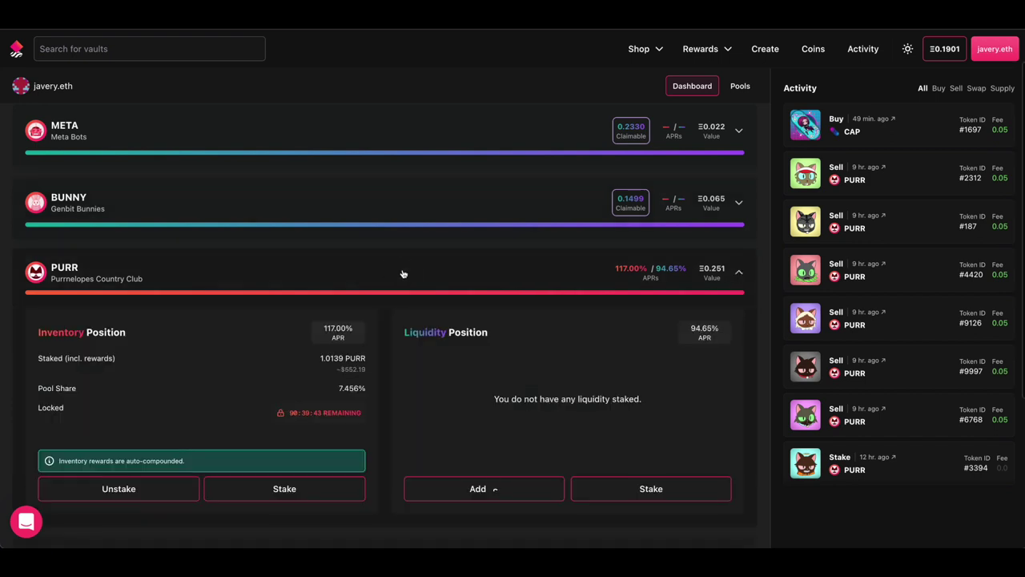
scroll(402, 273, down, 2)
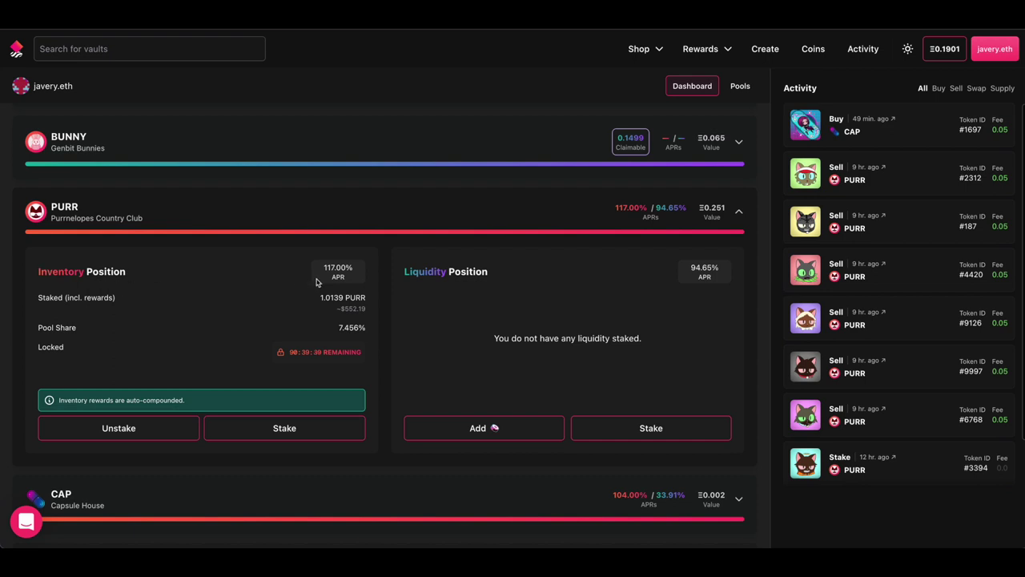
mouse_move(346, 268)
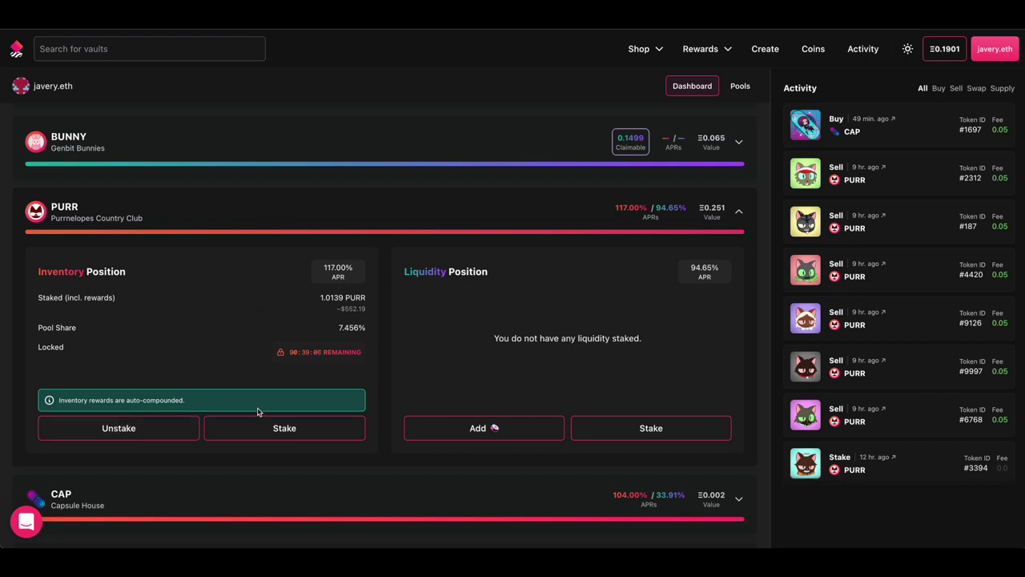
click(378, 205)
scroll(368, 259, up, 2)
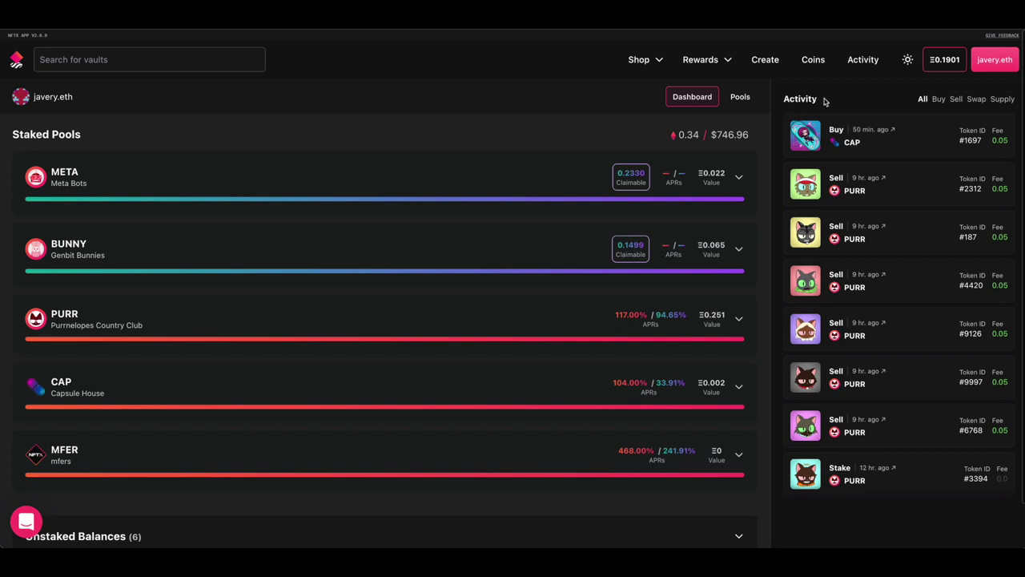
Step: Browse the older entries in the activity feed for the staked vaults
scroll(893, 292, down, 10)
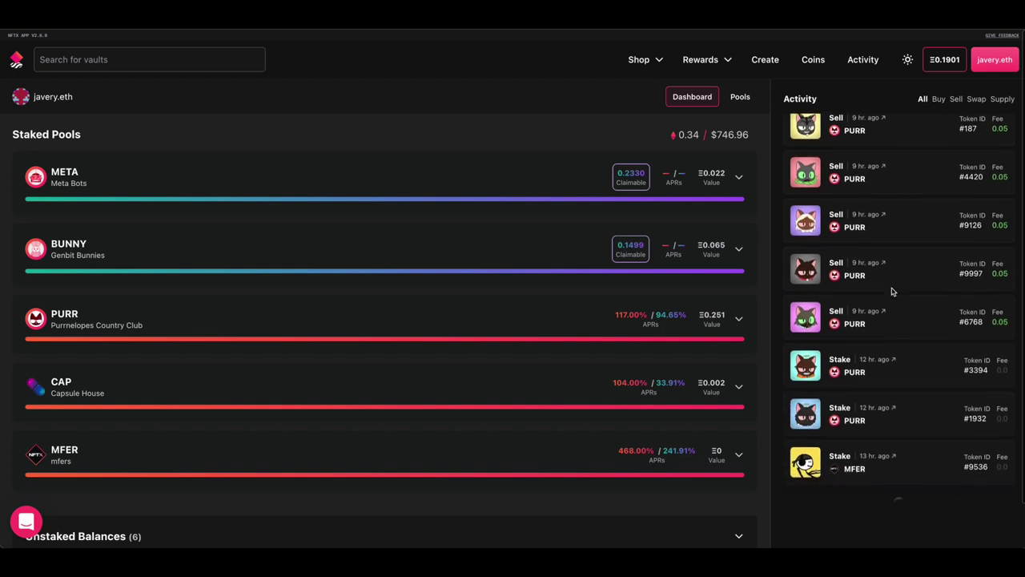
scroll(893, 291, down, 15)
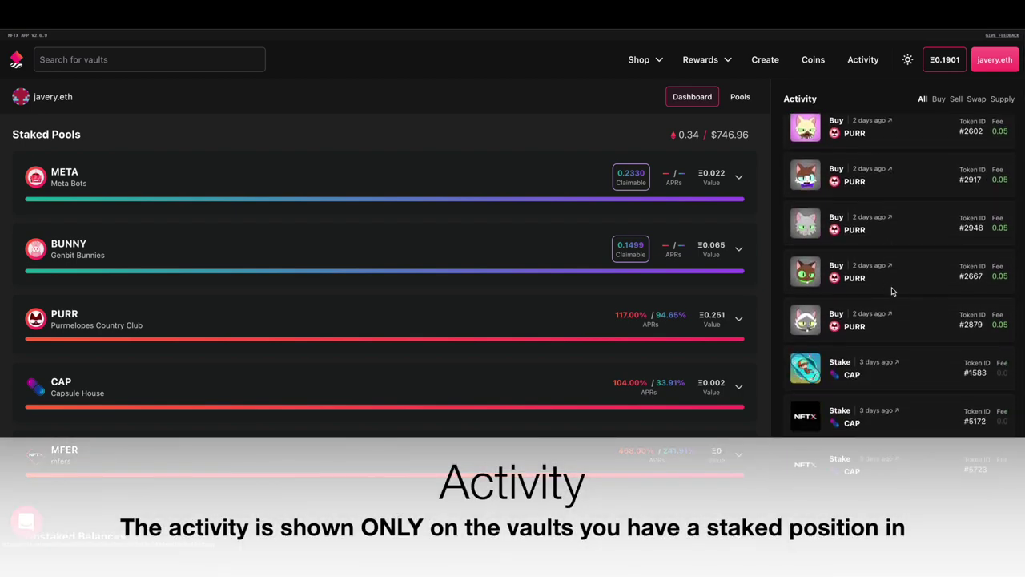
scroll(892, 292, down, 15)
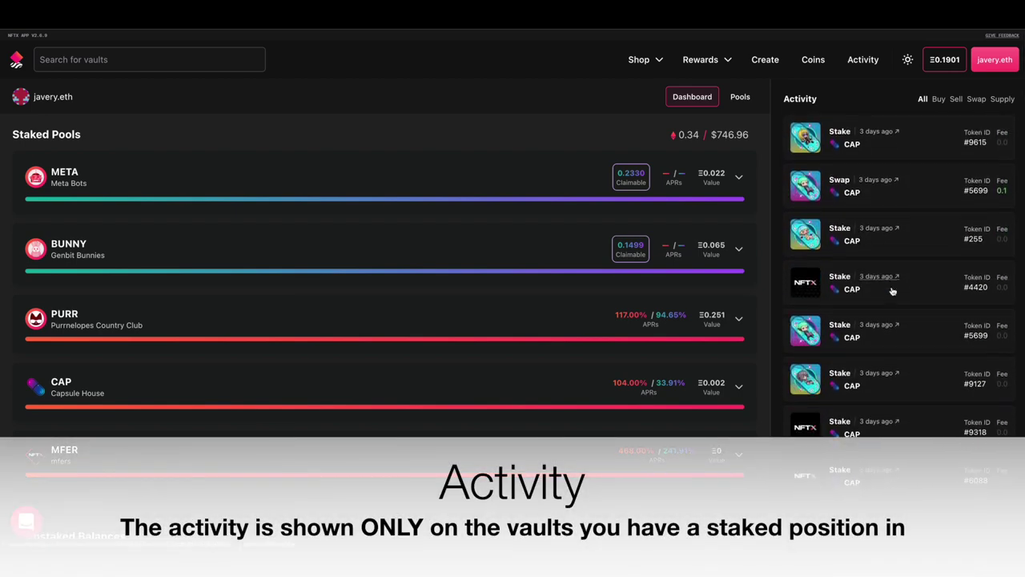
Step: View the activity feed by Buy, Sell, Swap and Supply transactions, and return it to All
click(938, 99)
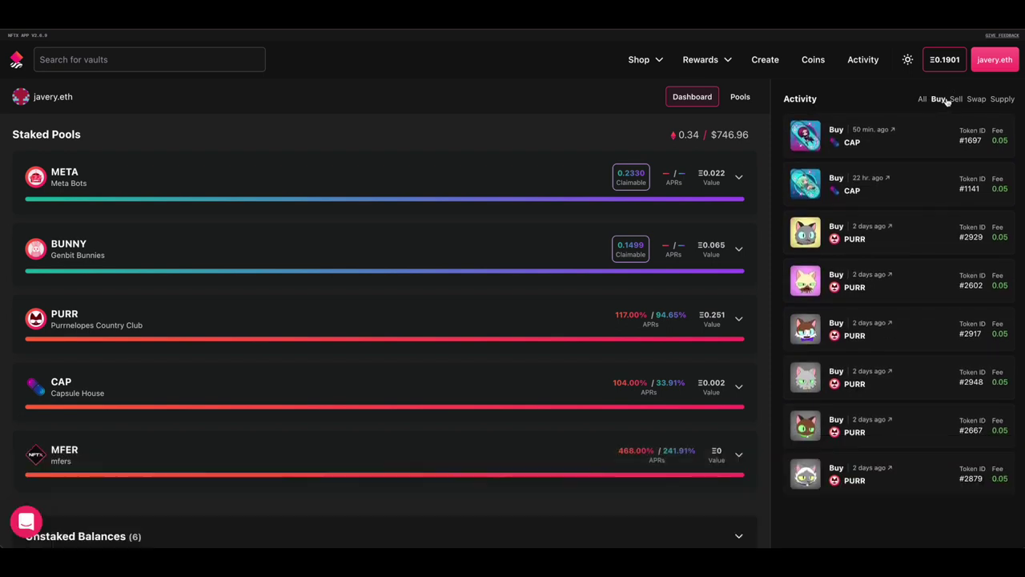
click(956, 99)
click(970, 99)
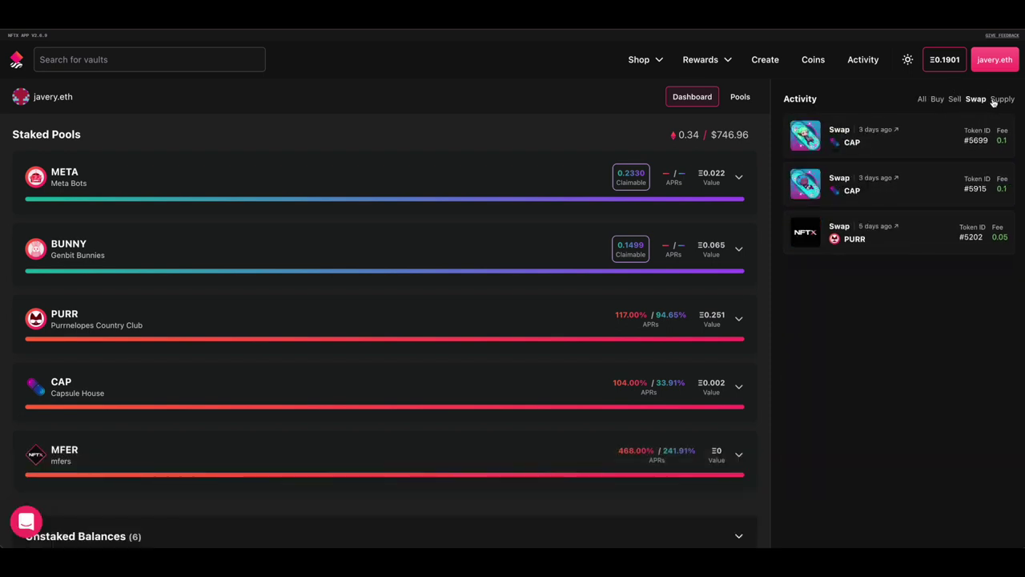
click(996, 99)
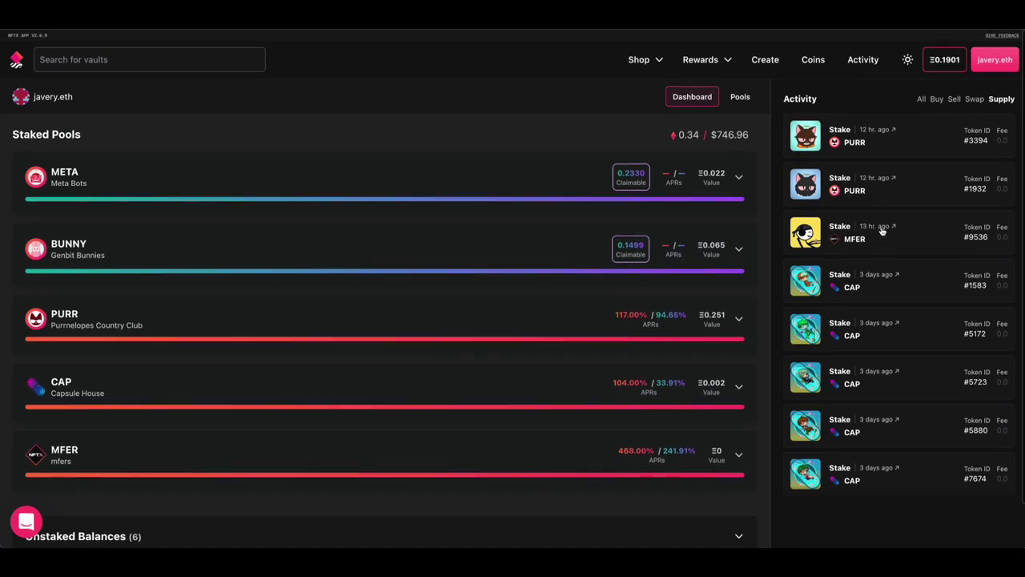
click(922, 99)
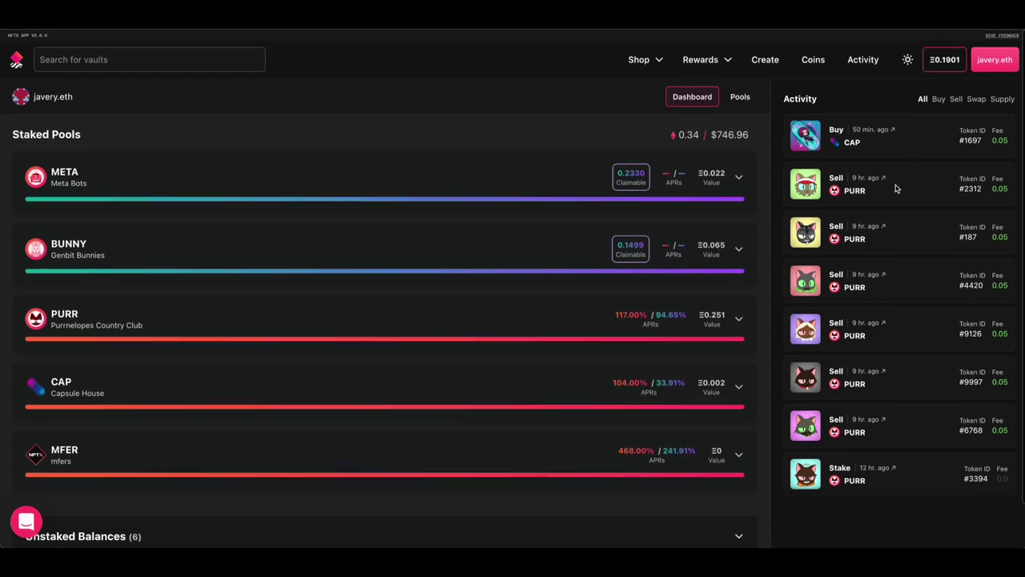
Step: Go back through the Supply, Swap, Sell and Buy activity filters once more, ending on the full activity feed
click(1001, 99)
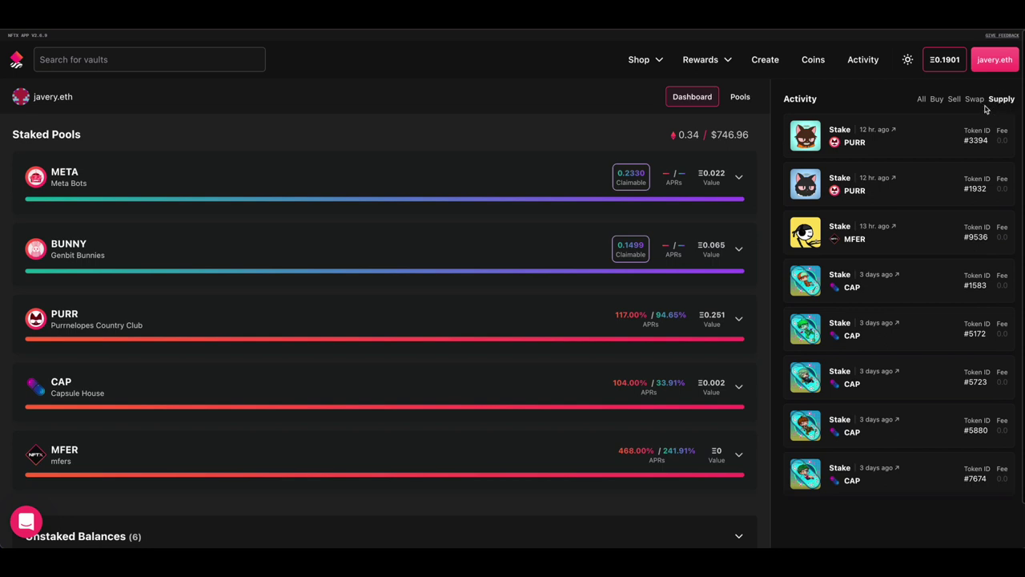
click(976, 101)
click(956, 100)
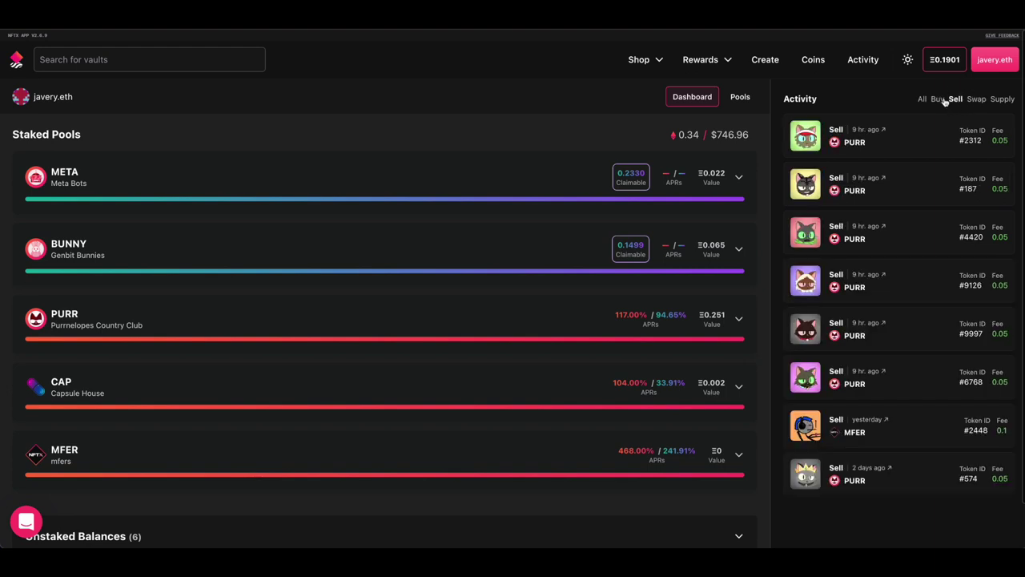
click(943, 100)
click(956, 100)
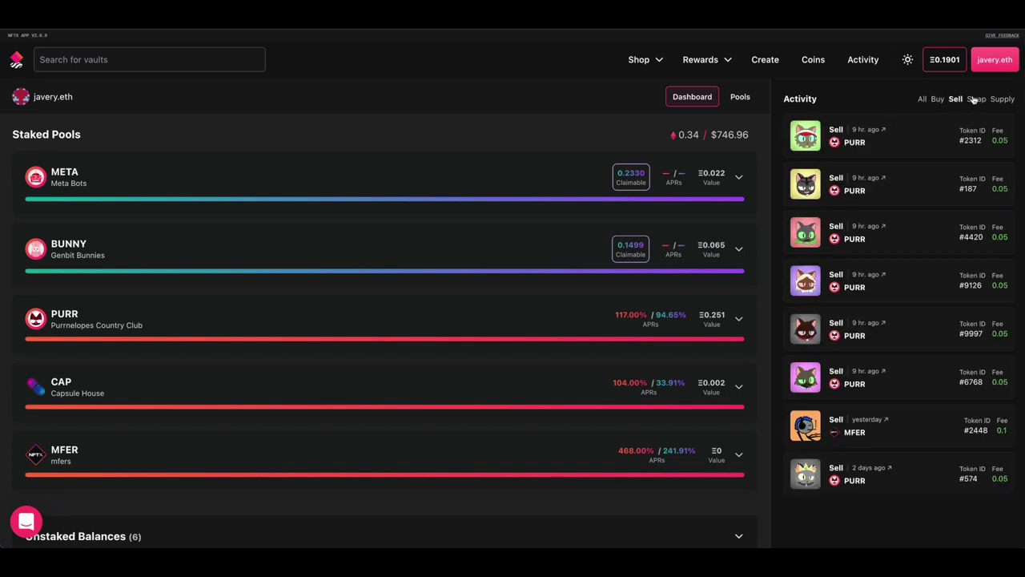
click(973, 99)
click(921, 99)
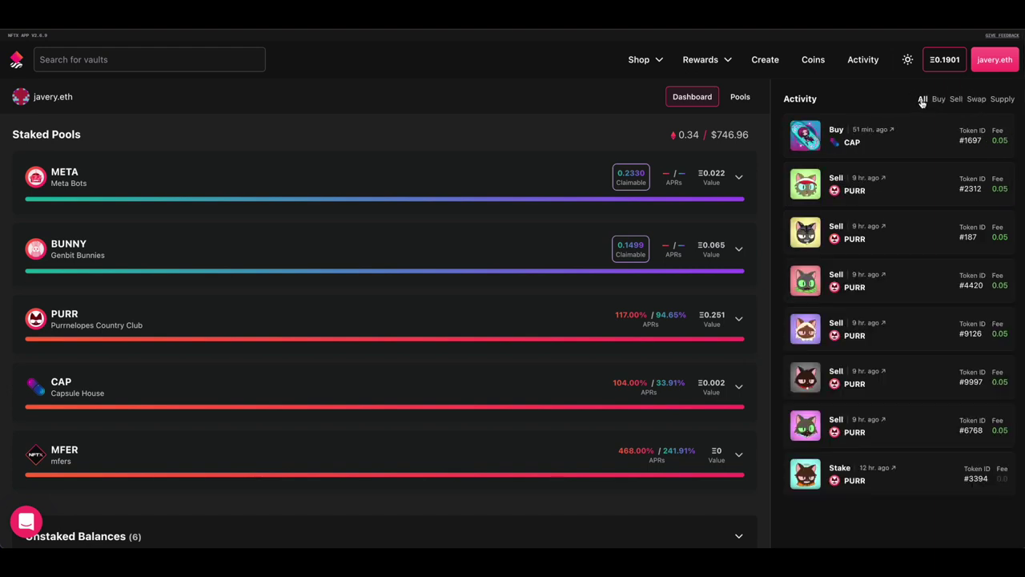
Step: Open the list of staking pools, restrict it to available pools, and look through them
click(740, 99)
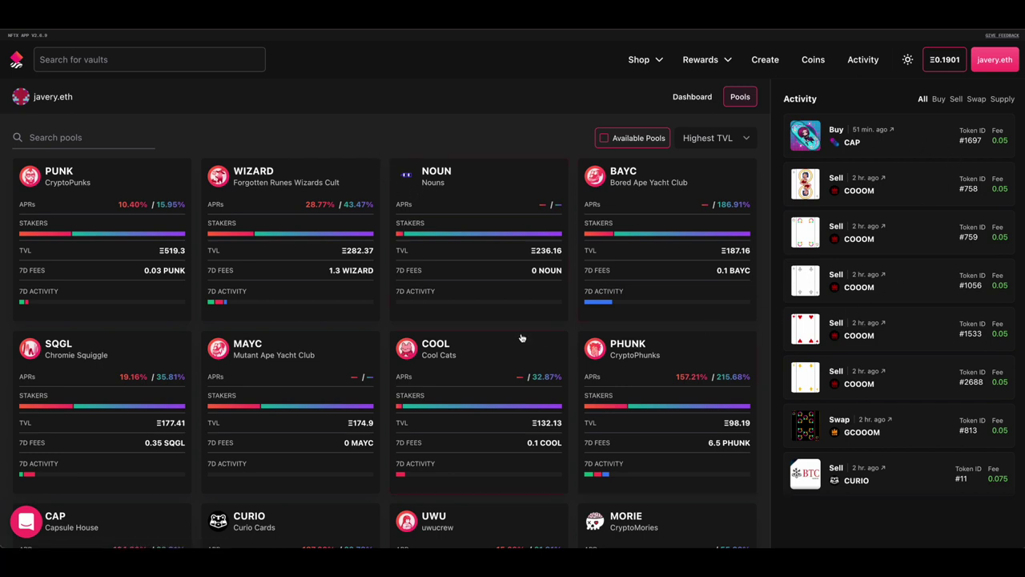
click(636, 138)
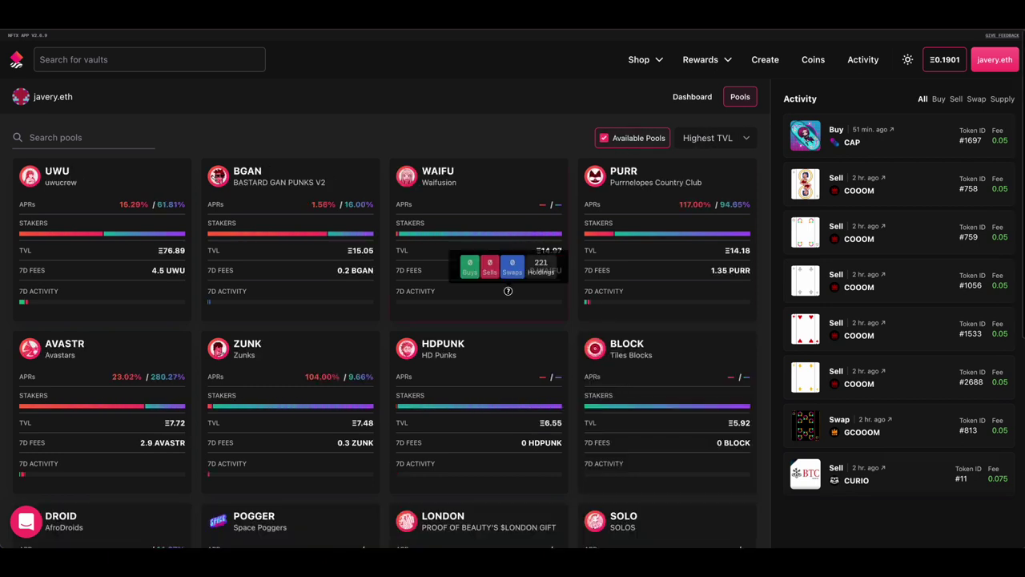
scroll(508, 295, down, 5)
scroll(508, 296, down, 3)
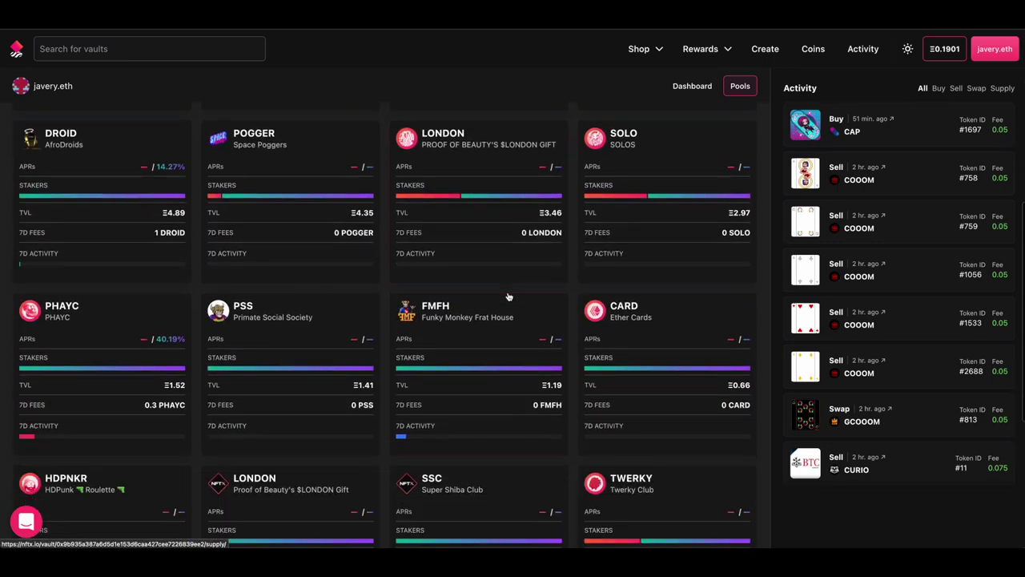
scroll(507, 297, up, 8)
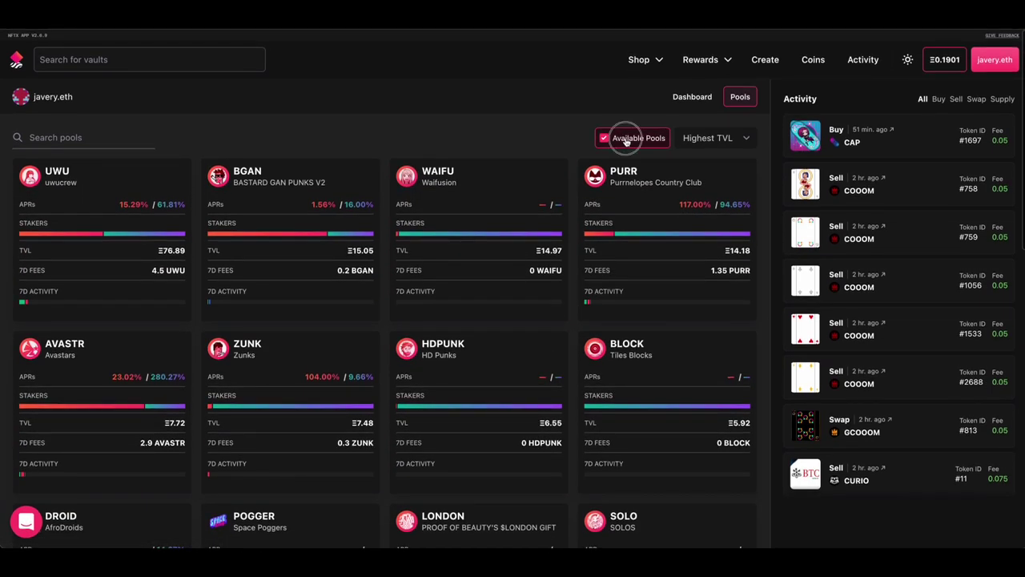
Step: Remove the available-pools restriction and check the sorting options, keeping the pools sorted by Highest TVL
click(616, 137)
click(715, 138)
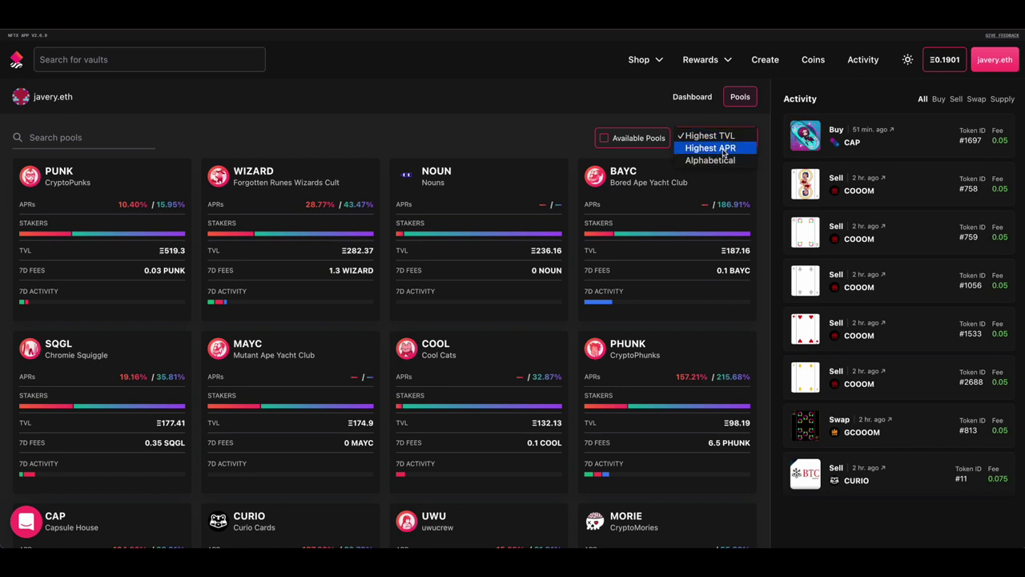
click(532, 132)
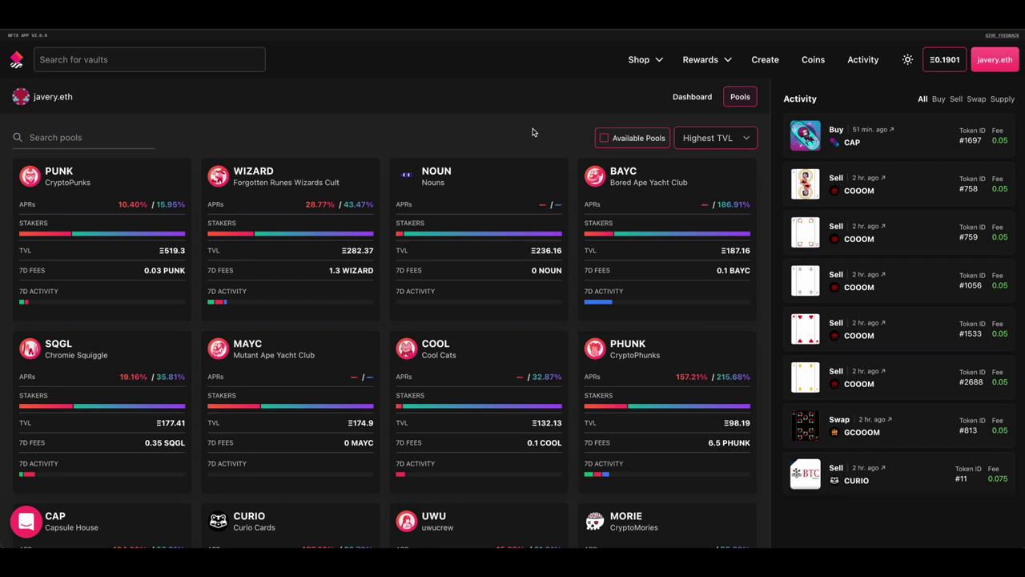
Step: Sort the staking pools by Highest APR and restrict the list to available pools
click(726, 132)
click(725, 136)
click(717, 140)
click(705, 152)
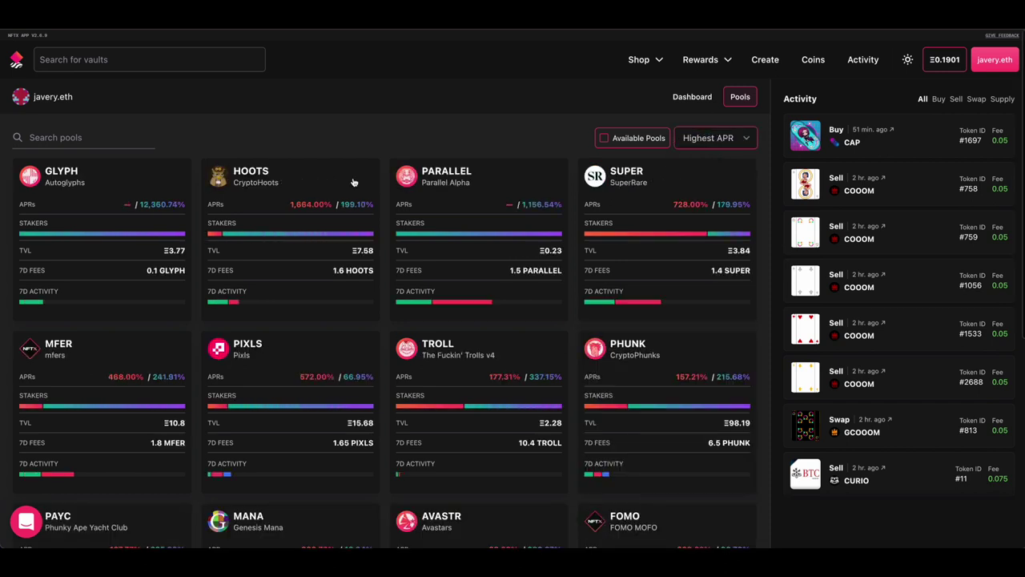
click(620, 138)
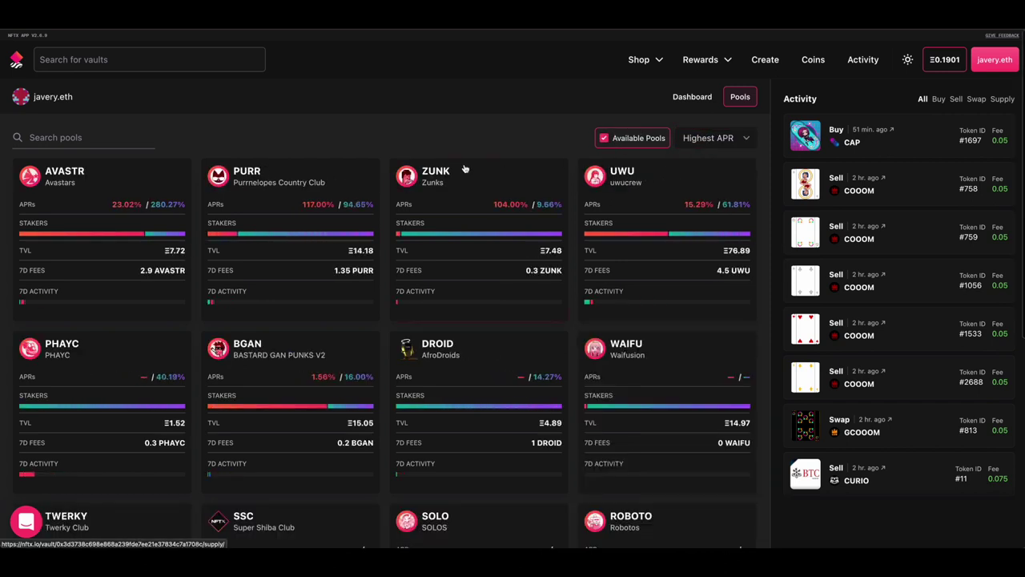
mouse_move(122, 205)
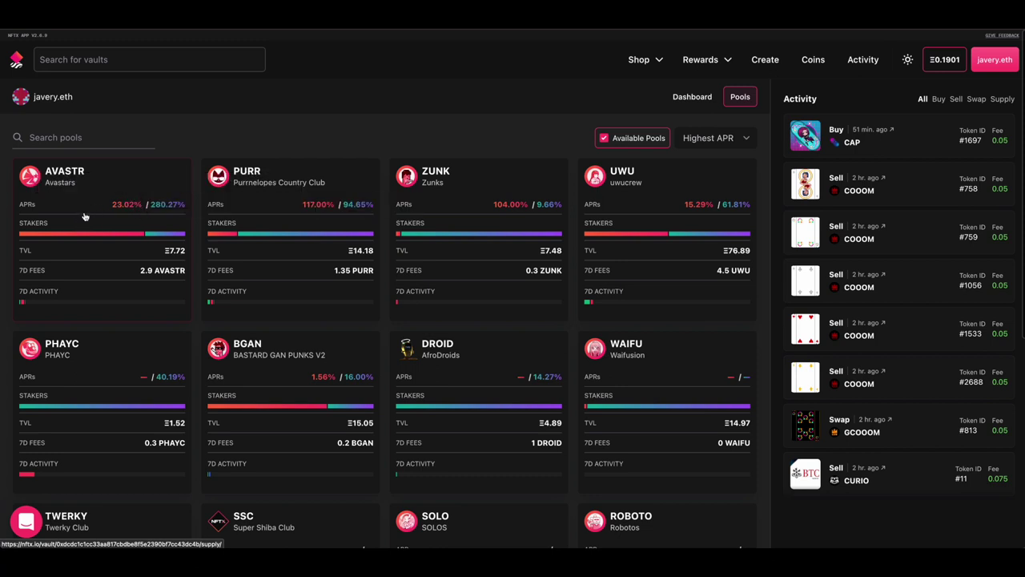
Step: Remove the available-pools restriction and sort the staking pools by Highest TVL
click(712, 139)
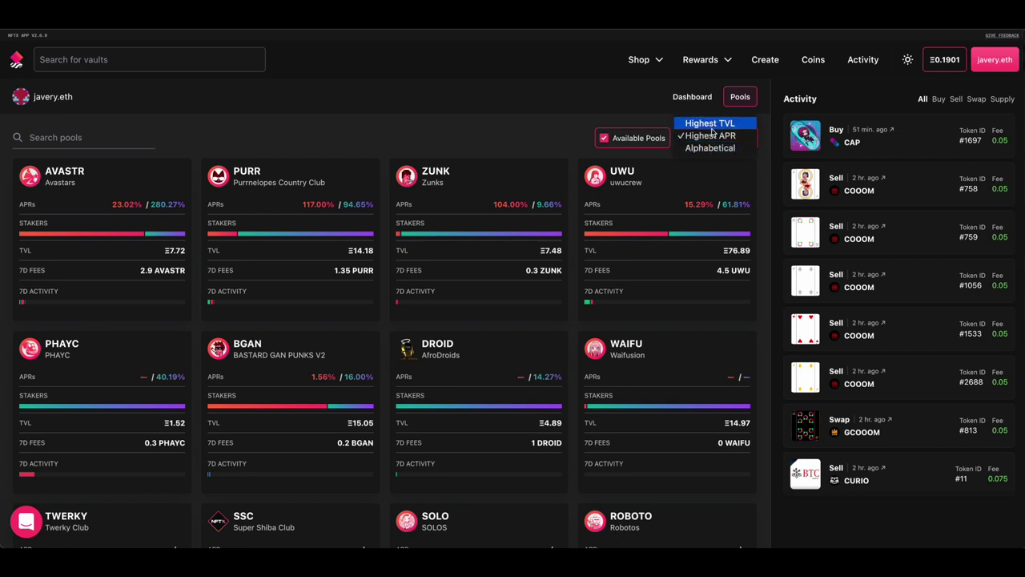
click(704, 140)
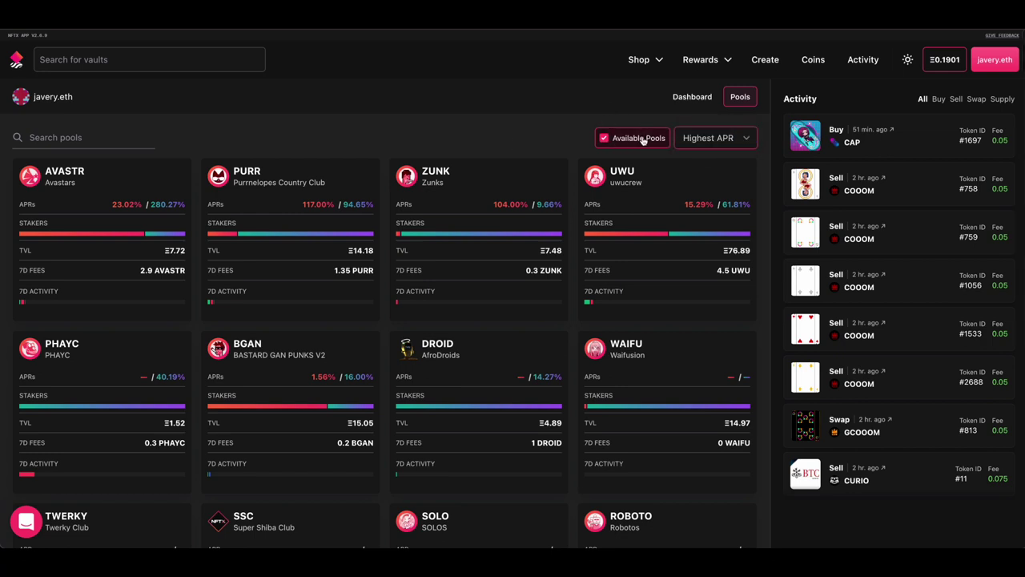
click(639, 139)
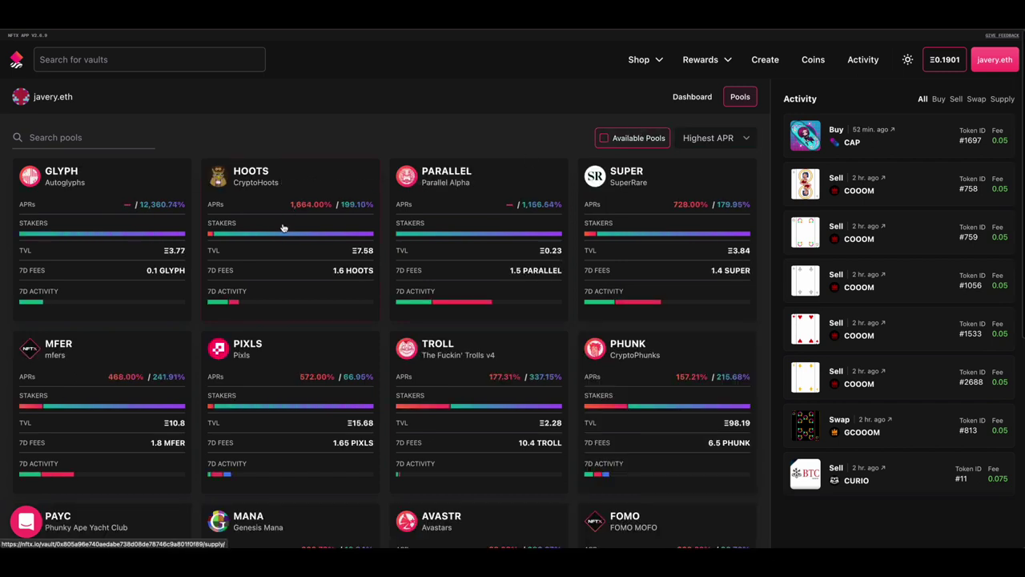
click(720, 136)
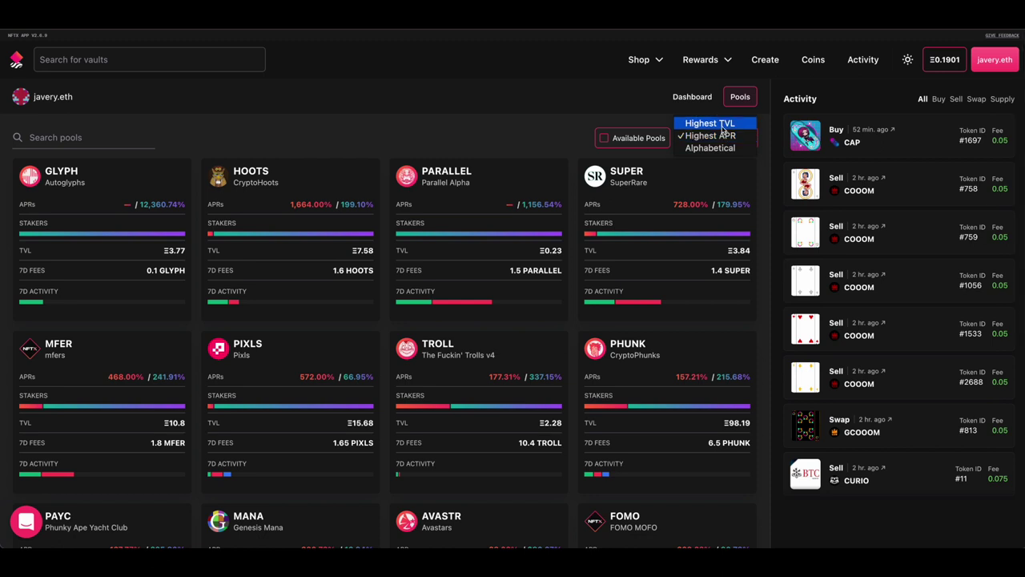
click(721, 132)
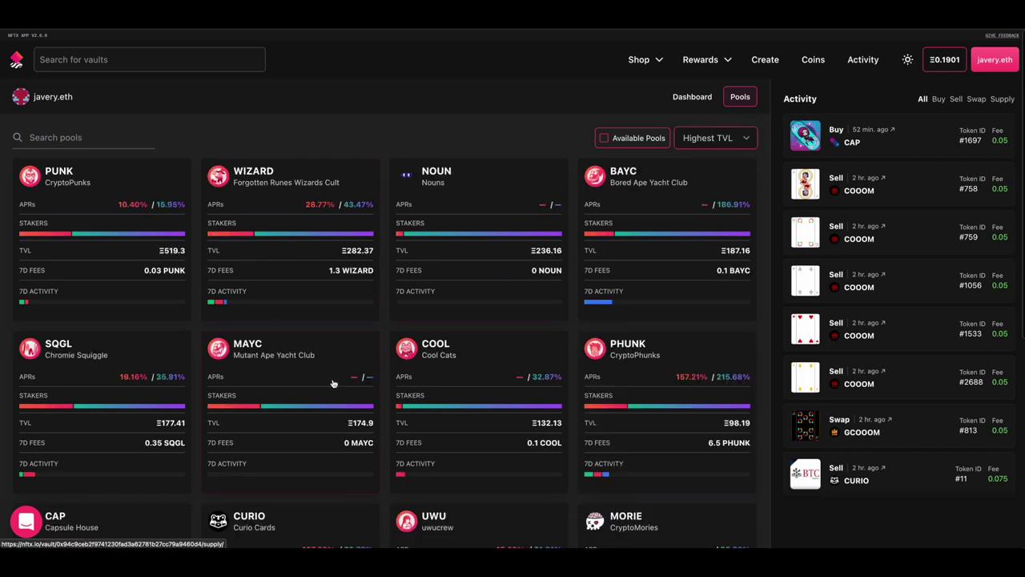
Step: Examine the PUNK pool's APRs, inventory and liquidity staker split, TVL, 7-day fees and 7-day activity
scroll(333, 383, down, 1)
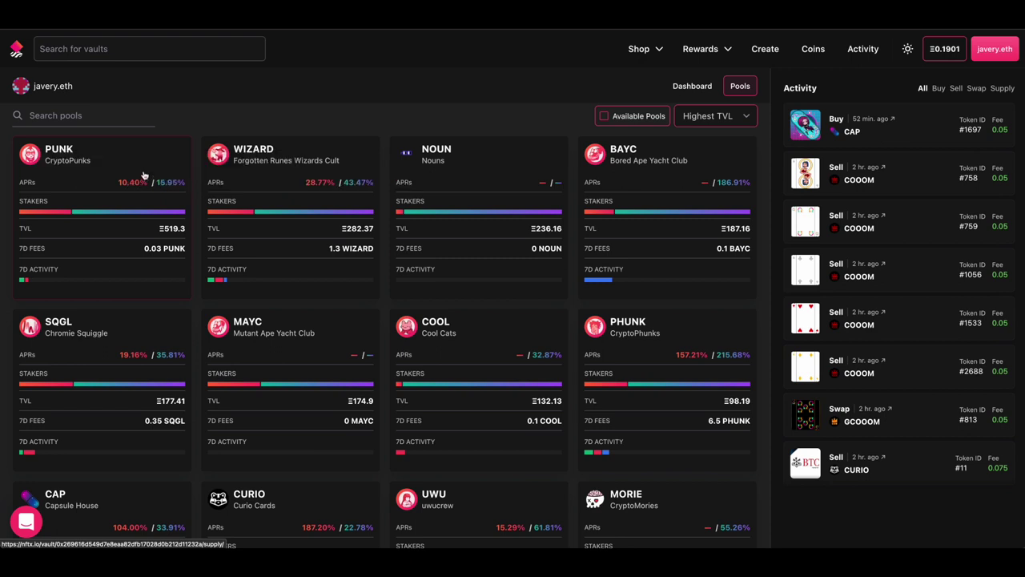
scroll(108, 159, down, 1)
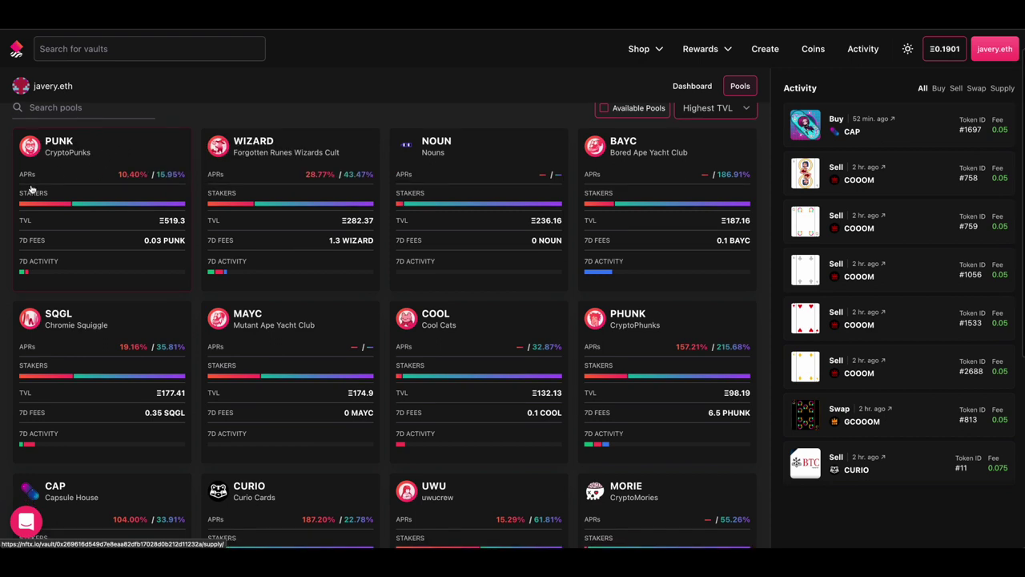
mouse_move(60, 204)
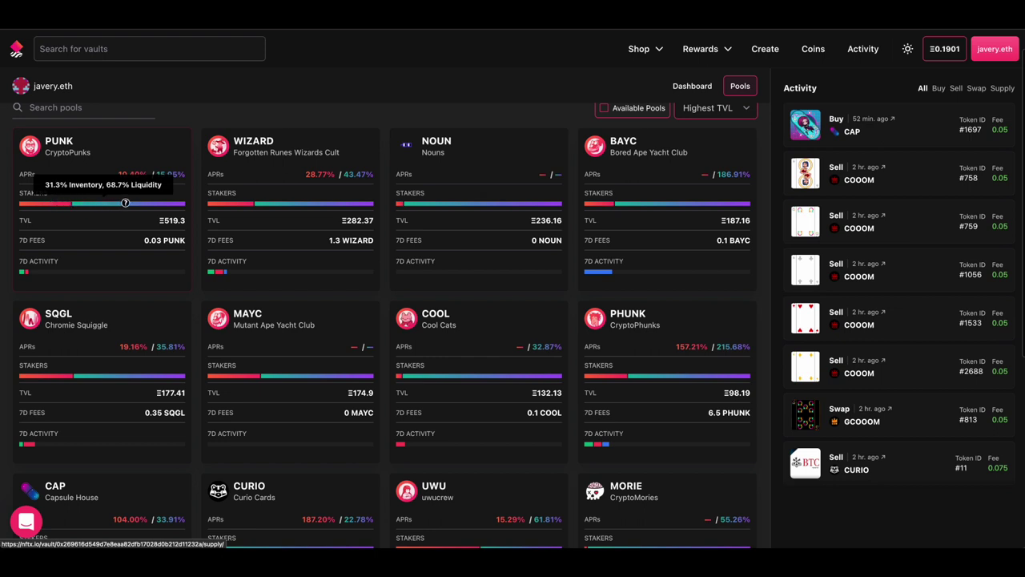
scroll(105, 208, down, 1)
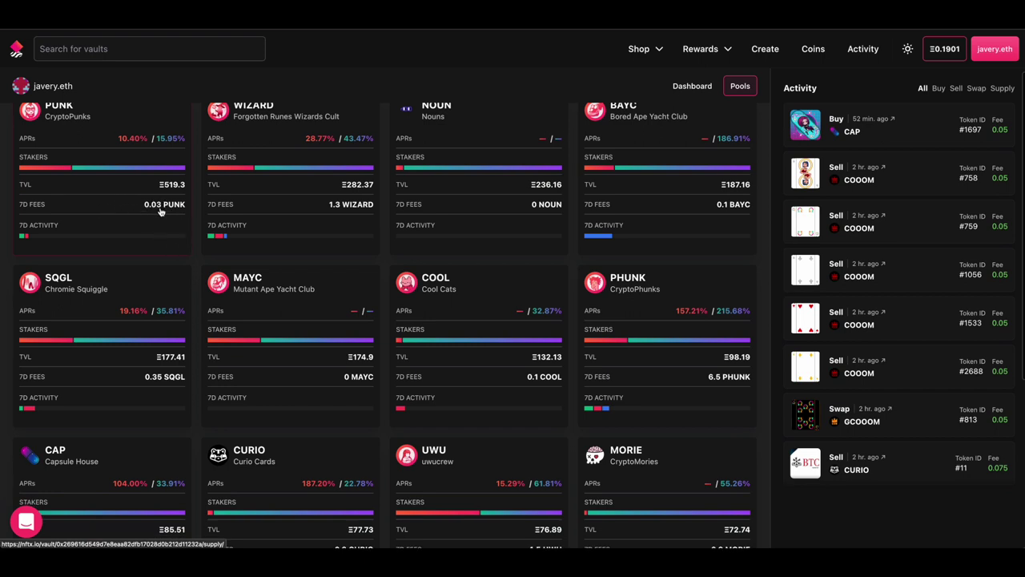
scroll(160, 210, up, 1)
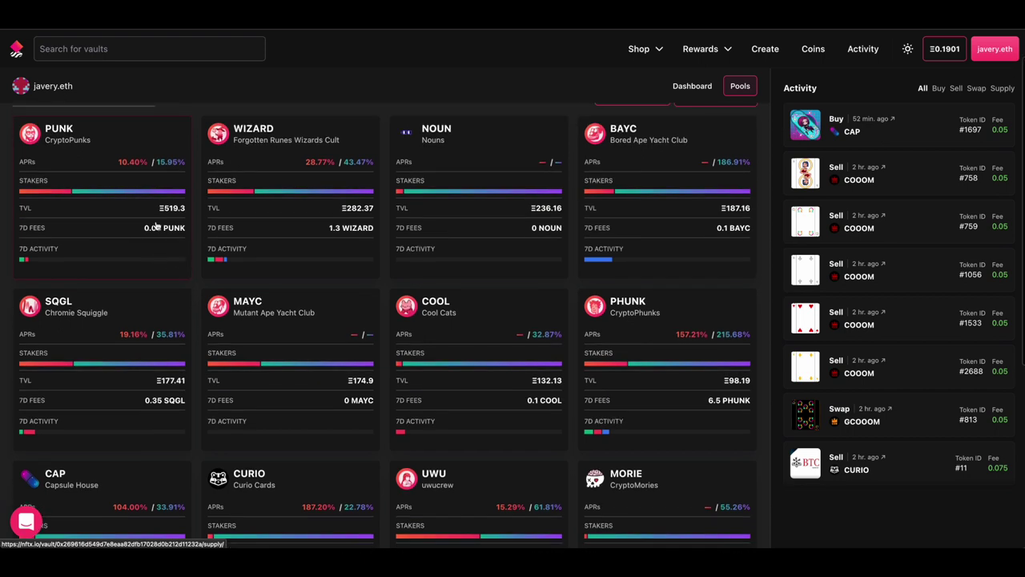
scroll(158, 228, up, 1)
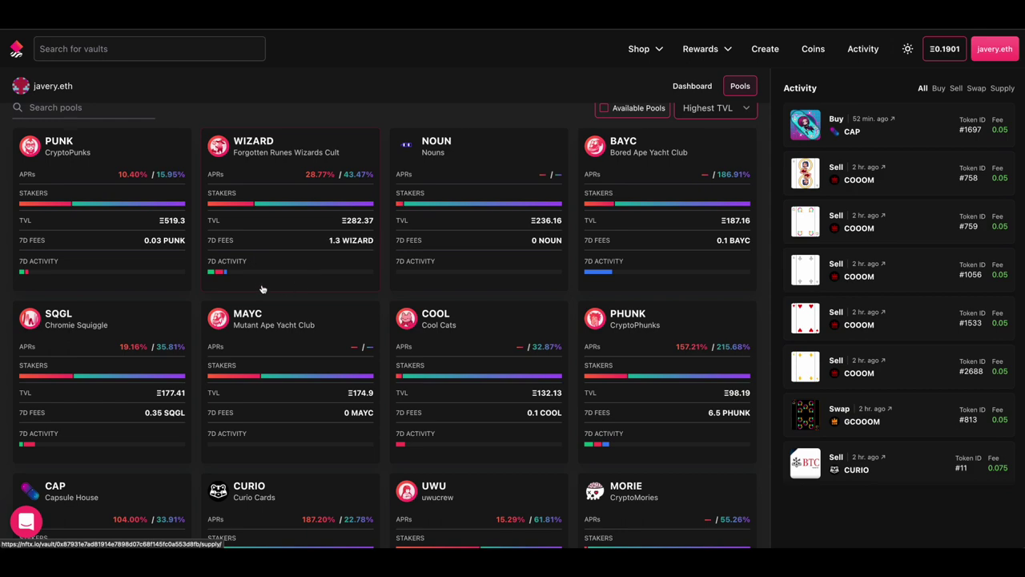
Step: Look through the lower-TVL pools and check the staker split of the SBLAND pool
scroll(260, 320, down, 2)
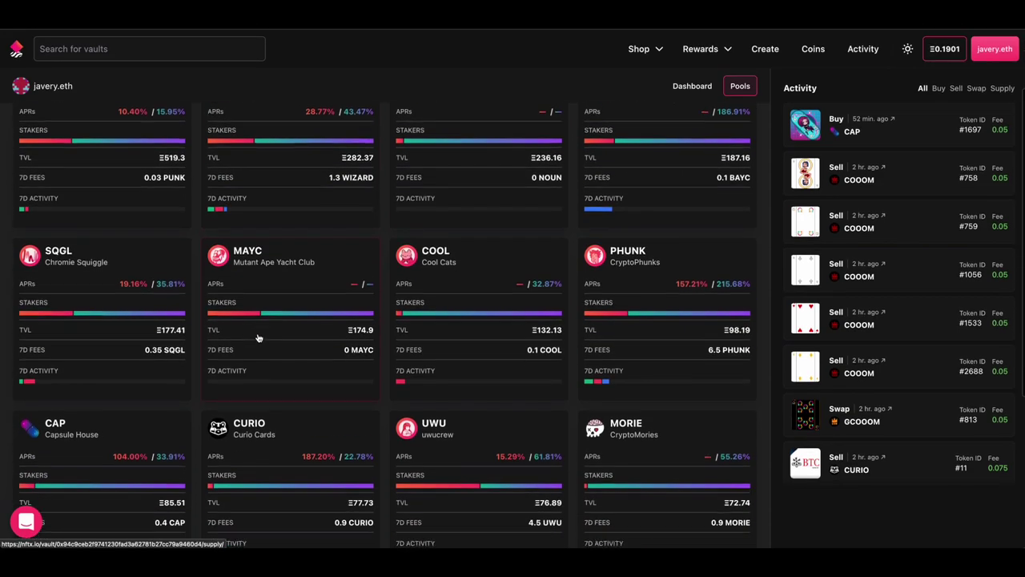
scroll(259, 337, down, 3)
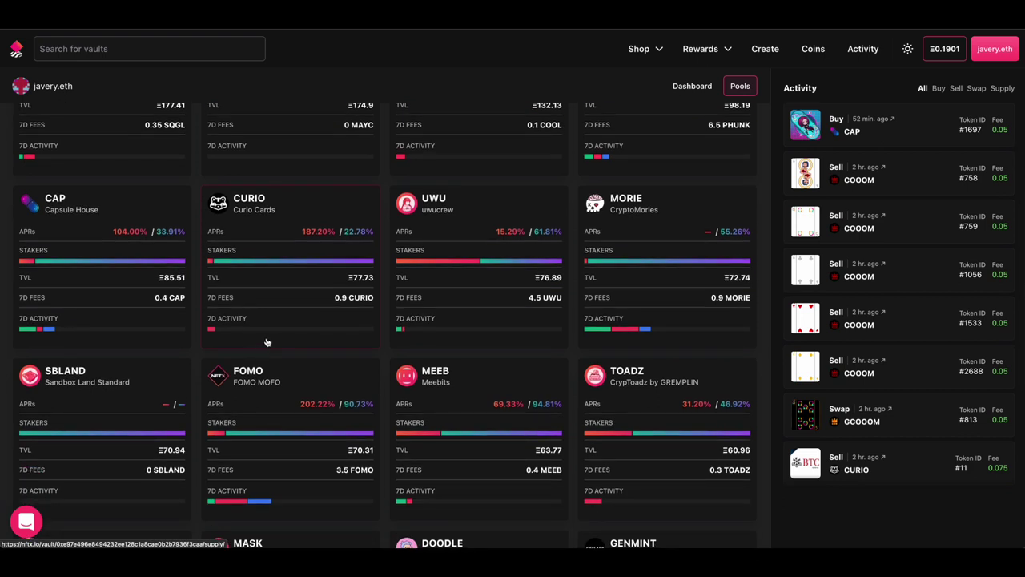
scroll(385, 352, down, 1)
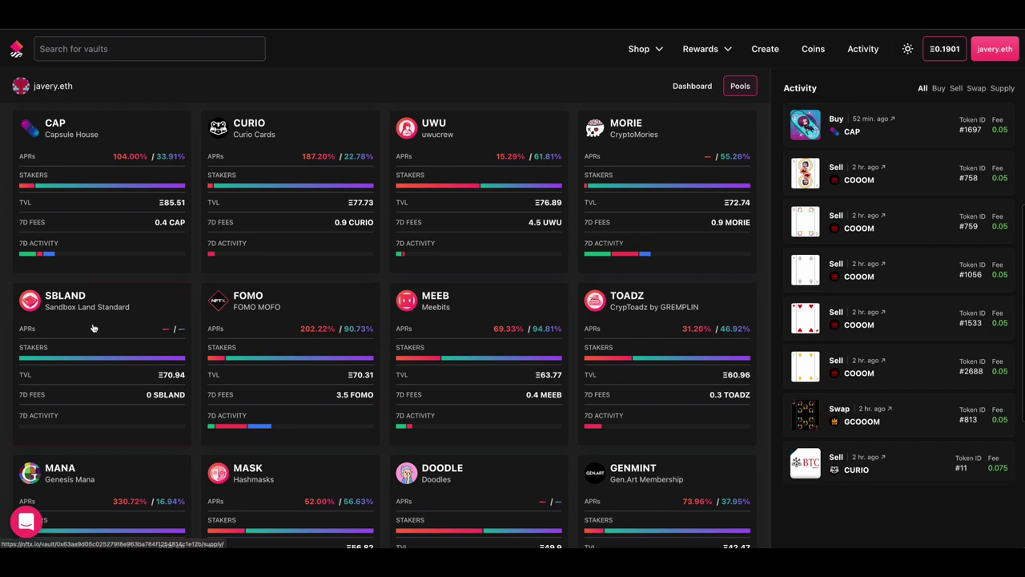
mouse_move(85, 358)
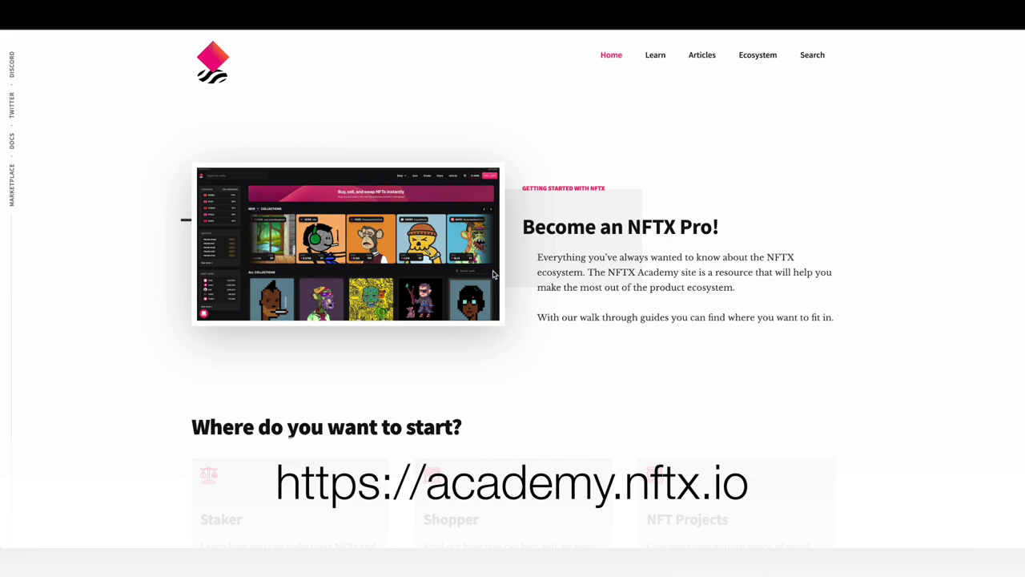
Step: On the NFTX Academy site, open the staking guides and read how vault fees are distributed between single-sided and double-sided stakers
scroll(410, 324, down, 3)
scroll(280, 425, down, 1)
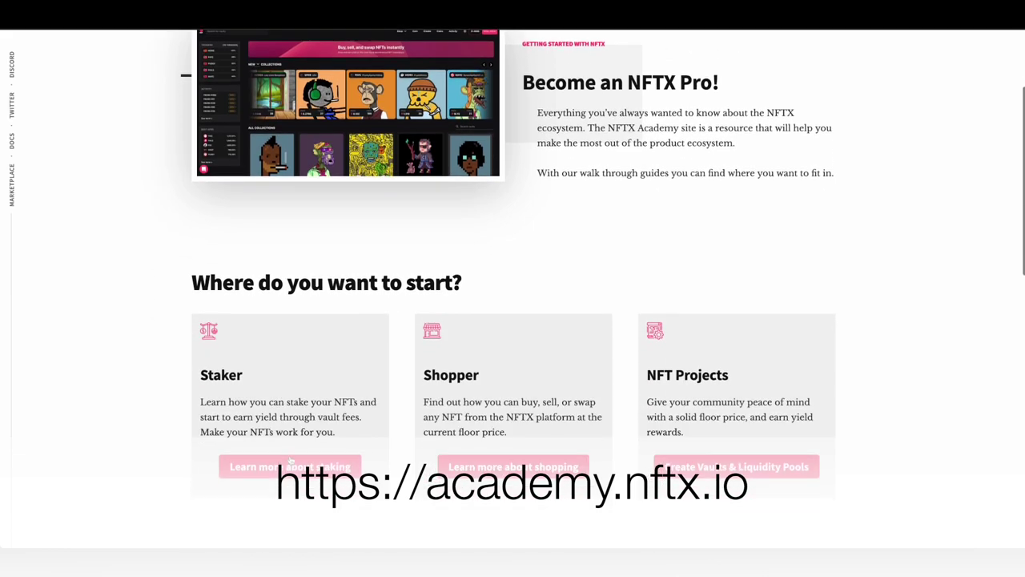
click(290, 468)
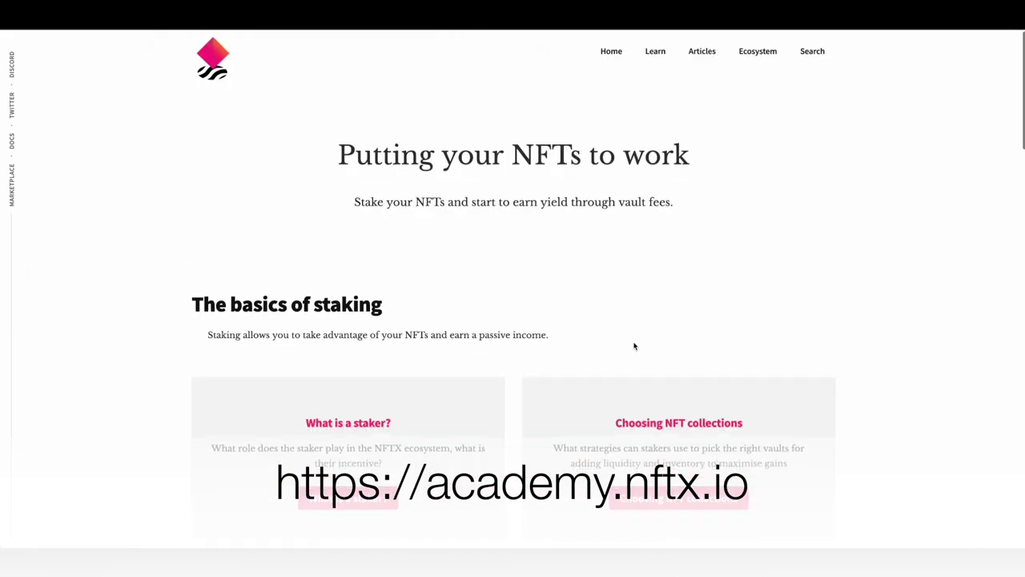
scroll(634, 345, down, 3)
scroll(558, 295, down, 2)
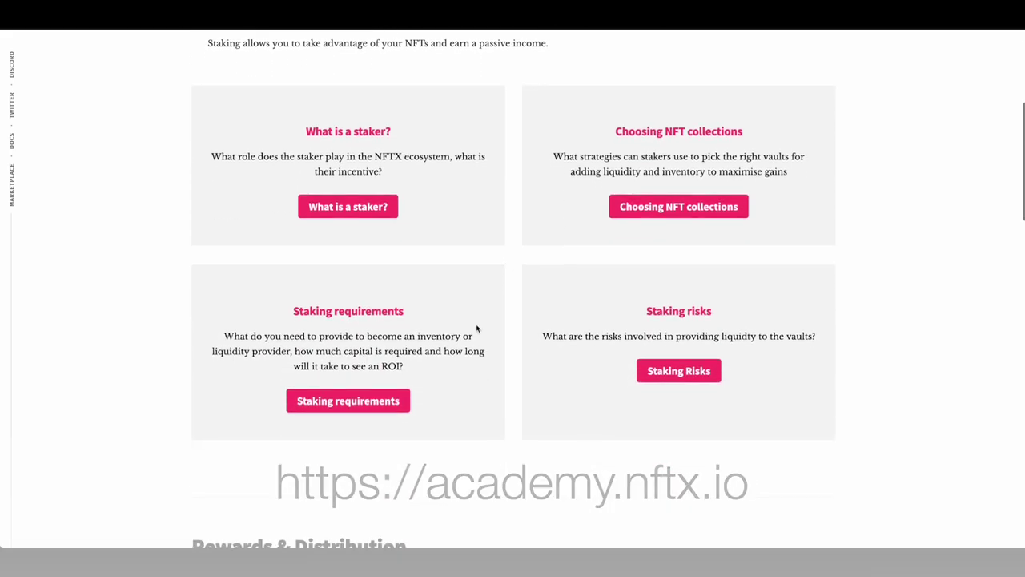
scroll(552, 281, down, 5)
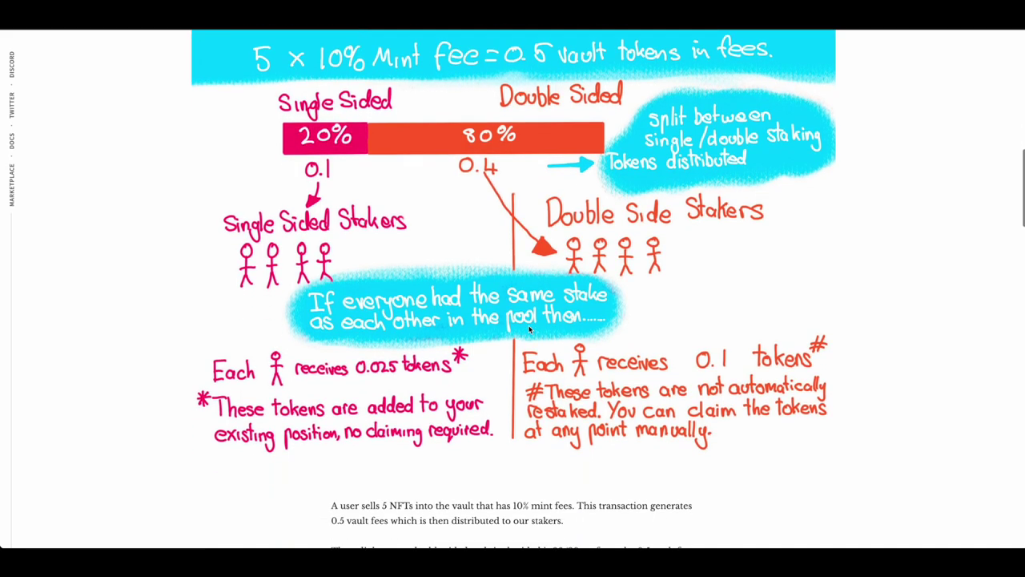
scroll(529, 328, down, 4)
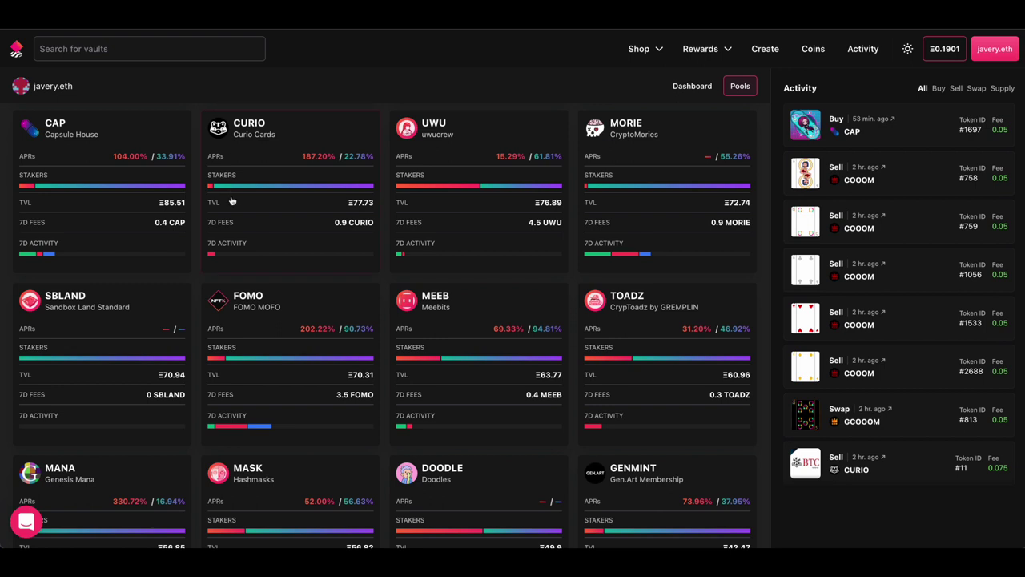
Step: Back in the NFTX pools list, examine the SBLAND pool's inventory and liquidity split alongside its APRs and neighbouring pools
mouse_move(78, 357)
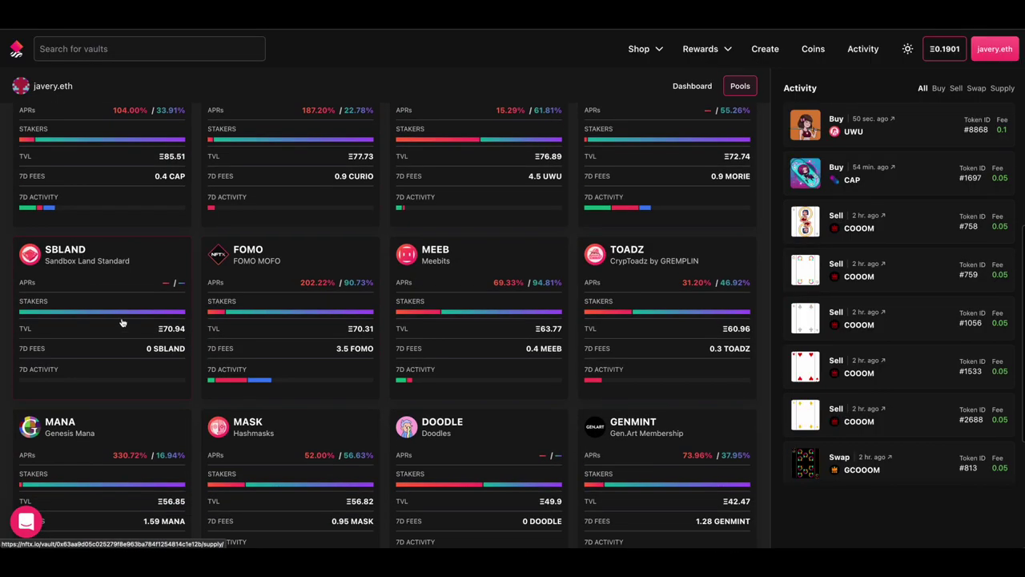
mouse_move(40, 313)
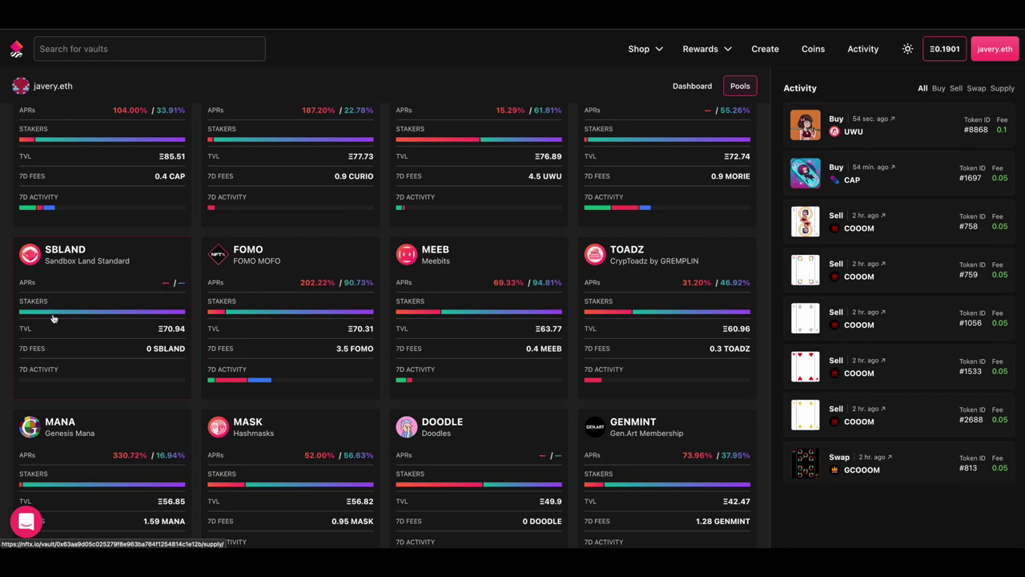
scroll(53, 319, down, 1)
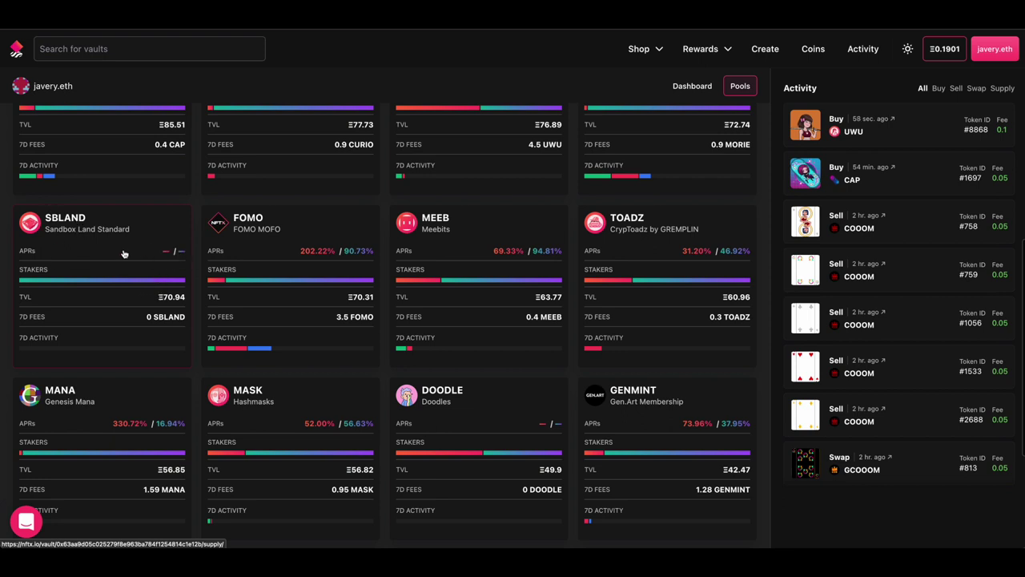
mouse_move(38, 279)
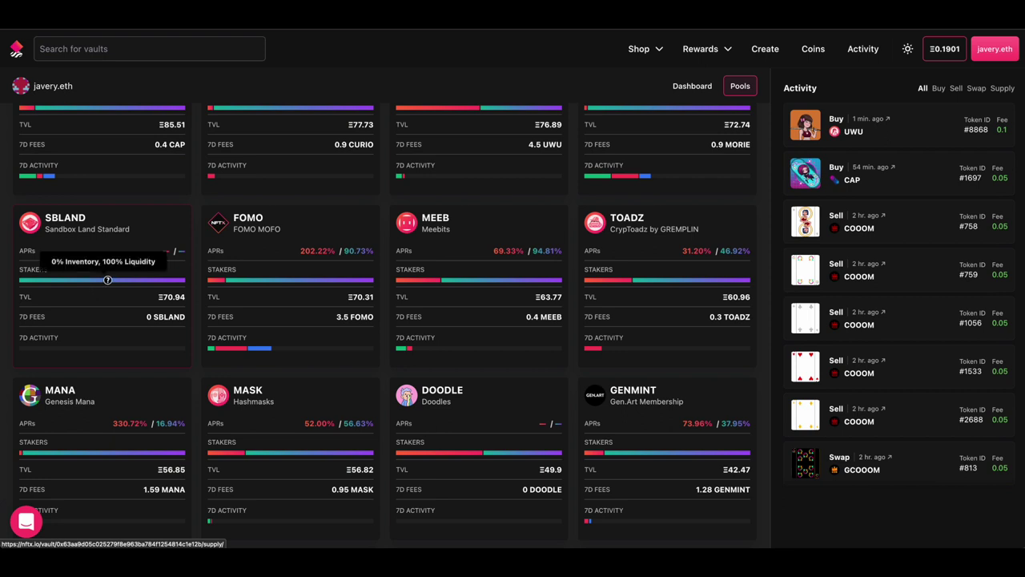
scroll(105, 286, down, 1)
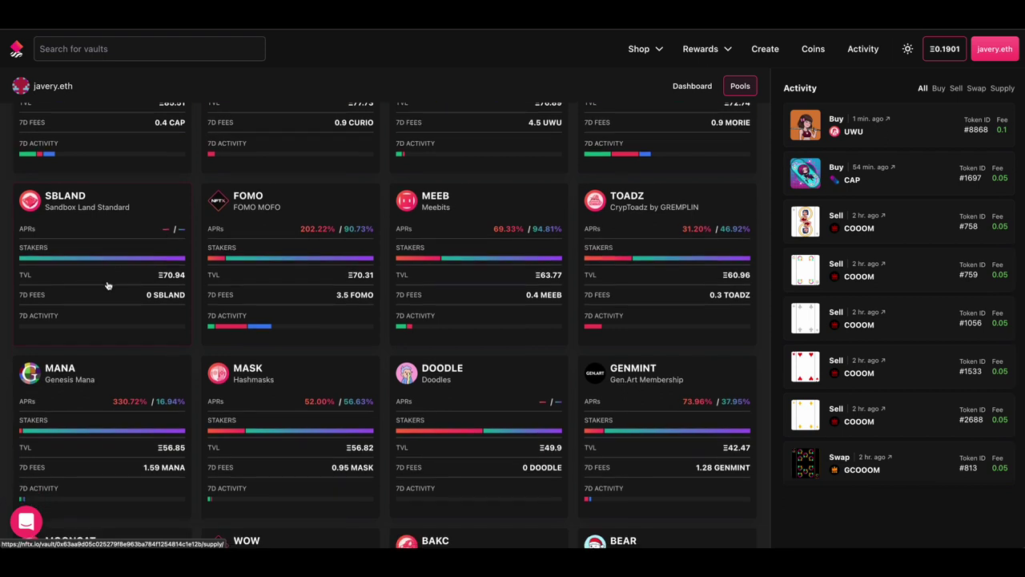
scroll(122, 281, up, 2)
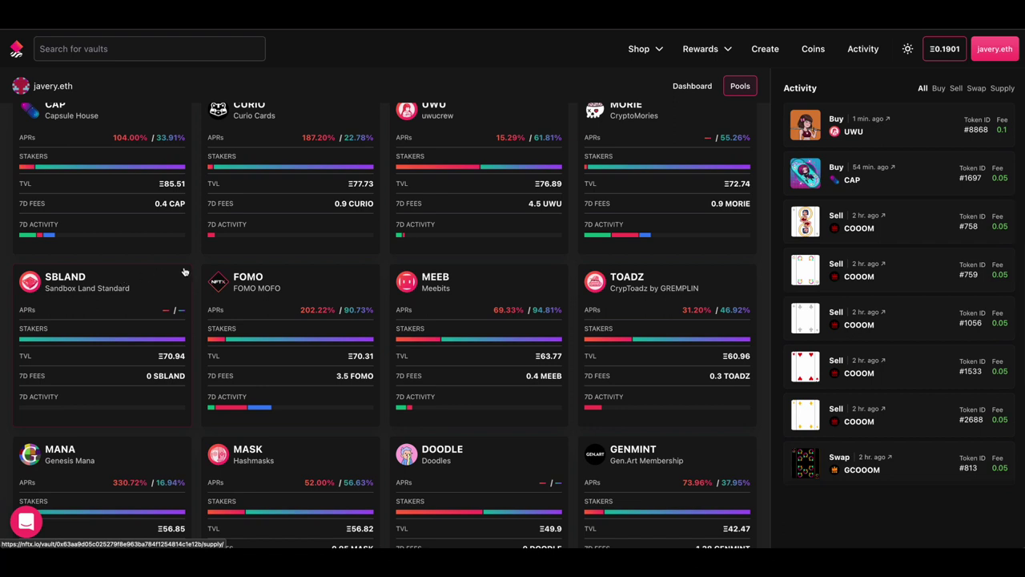
Step: Open the rewards dashboard and expand the CAP position to review its inventory and liquidity stakes
click(701, 91)
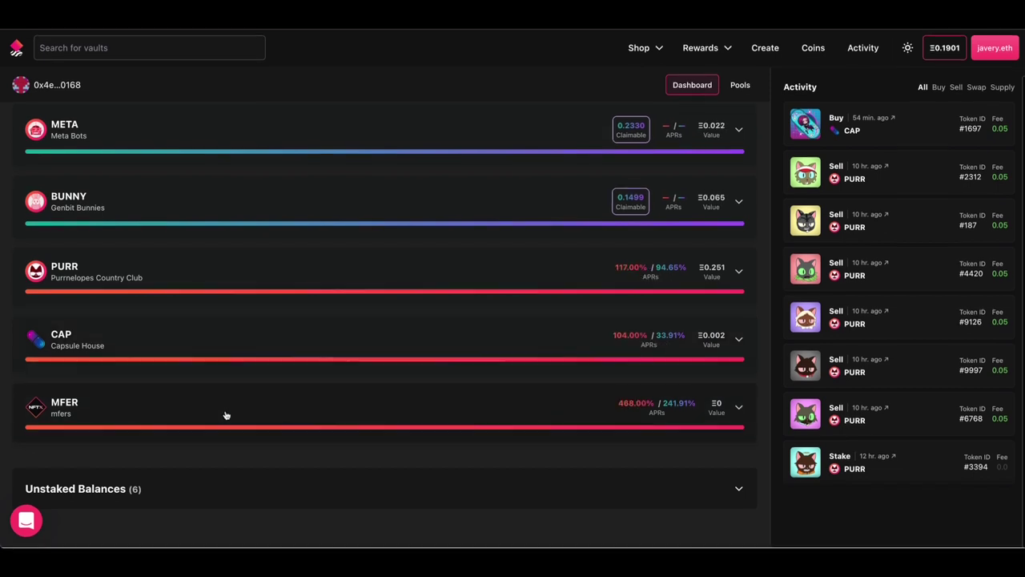
click(220, 347)
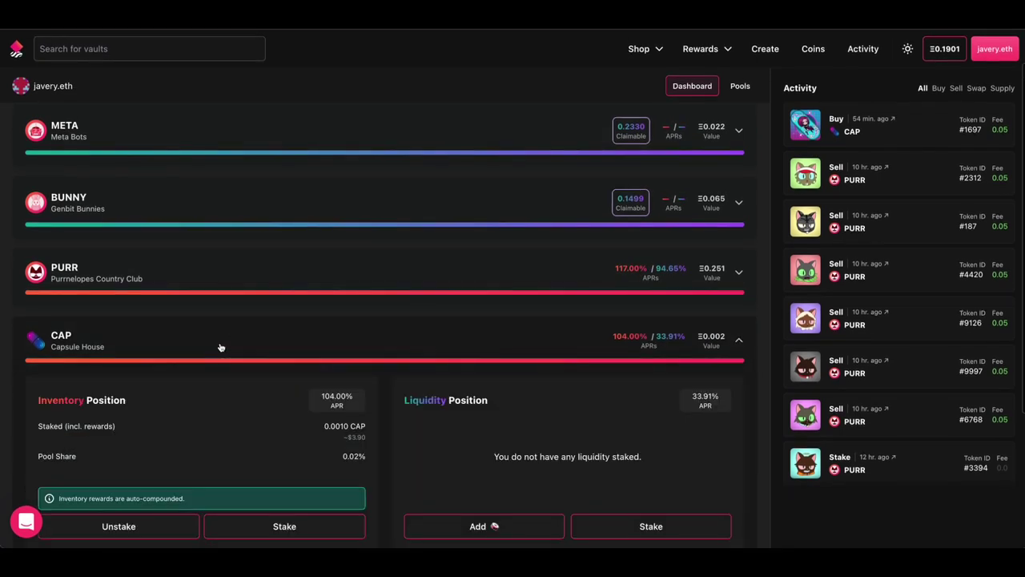
scroll(226, 369, down, 2)
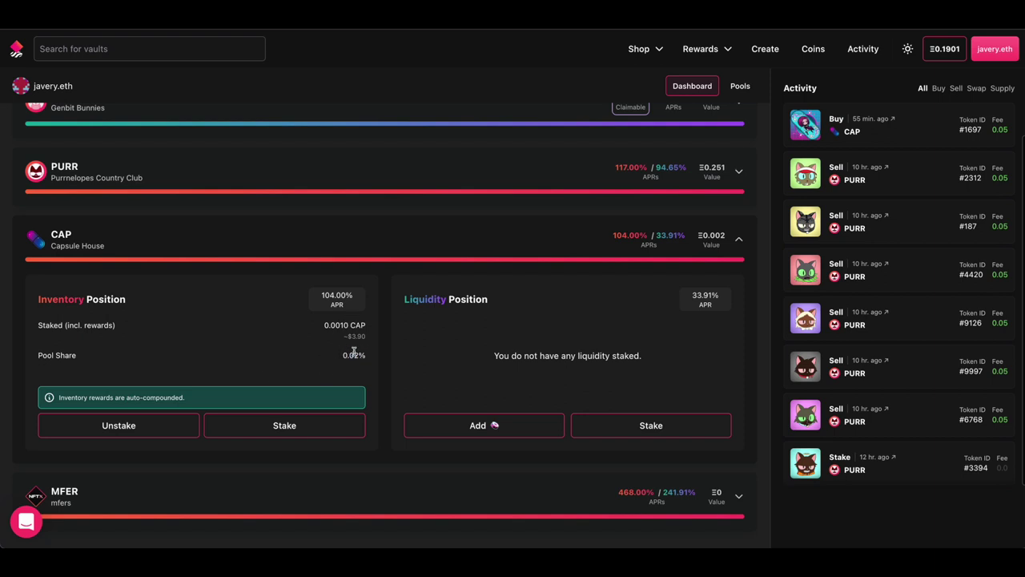
scroll(561, 160, up, 3)
Step: Return to the list of staking pools and find the SBLAND pool again
click(740, 96)
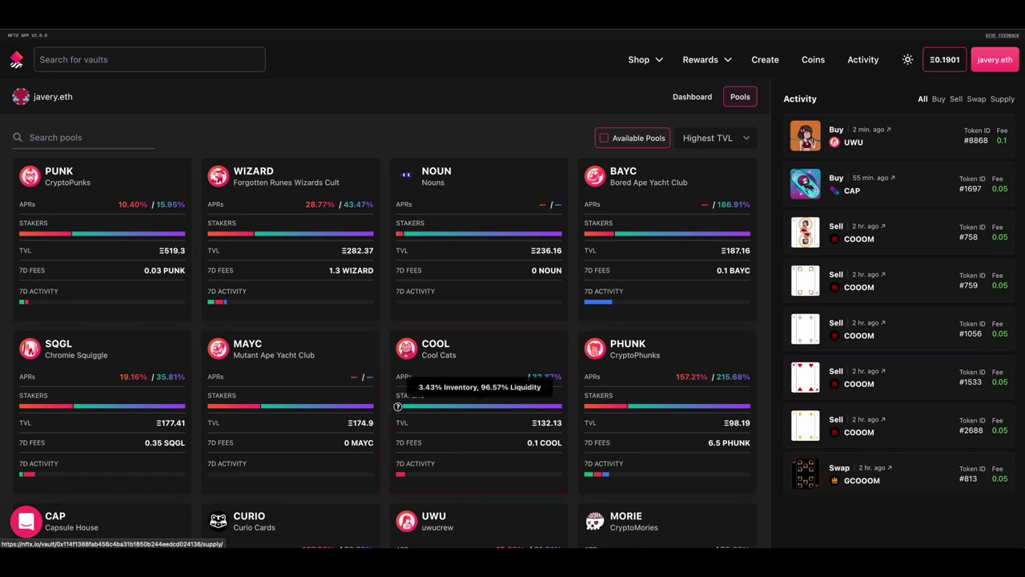
scroll(398, 411, down, 2)
scroll(398, 410, down, 3)
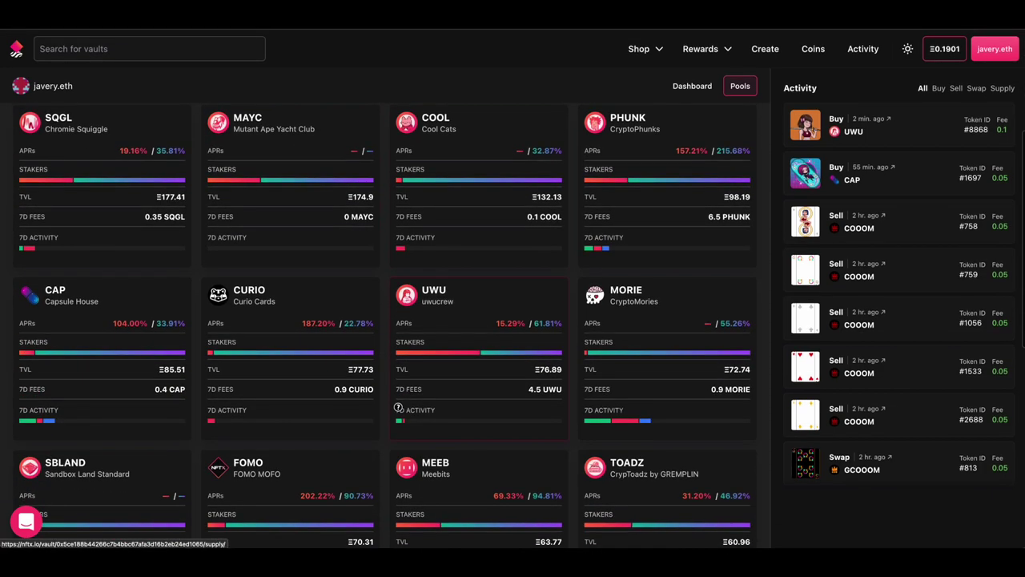
scroll(387, 414, down, 3)
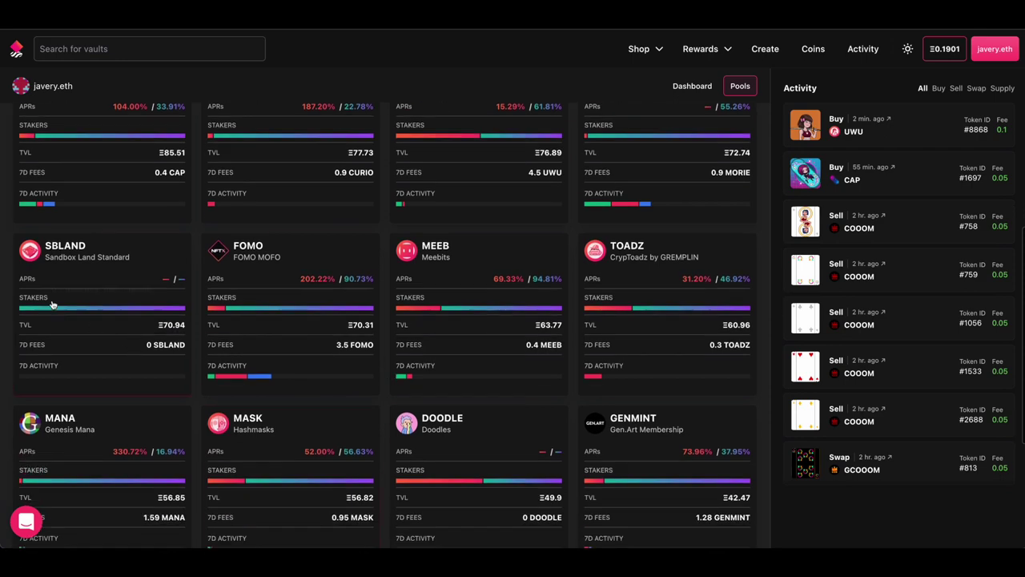
Step: Examine the inventory and liquidity splits, seven-day fees and activity of the smaller pools, including BAKC, RPC and FANG
scroll(57, 325, down, 5)
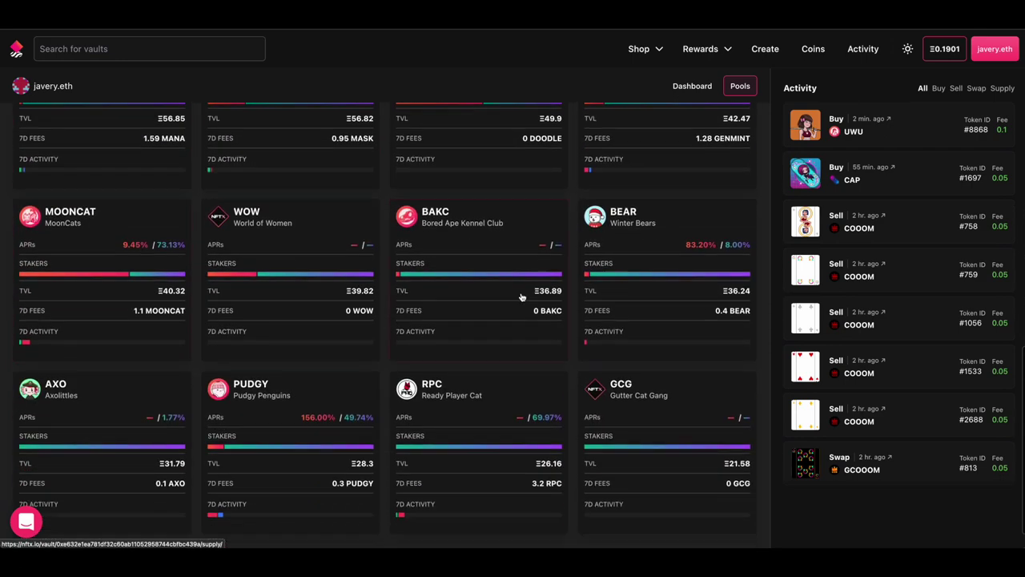
scroll(485, 294, down, 2)
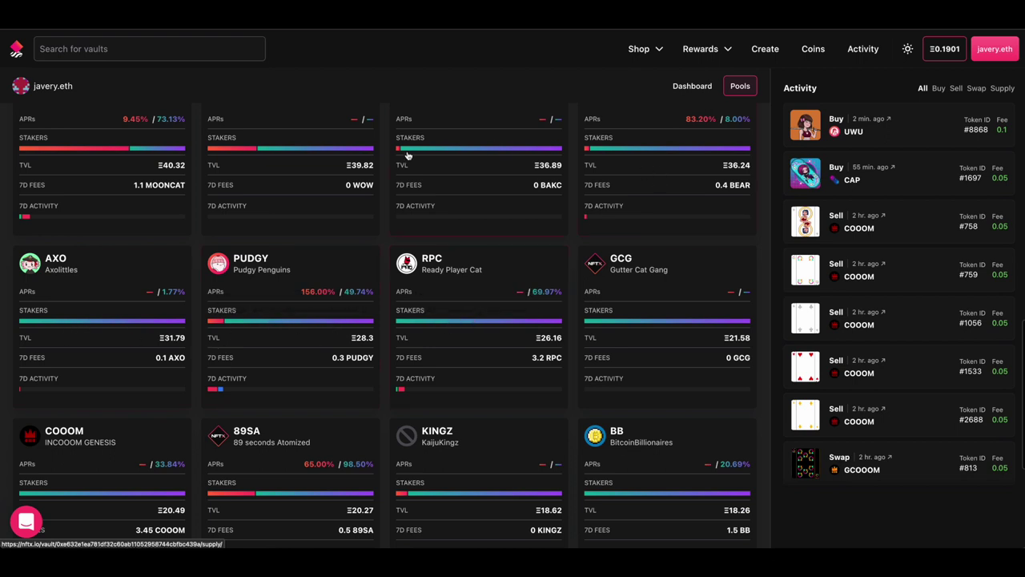
mouse_move(402, 148)
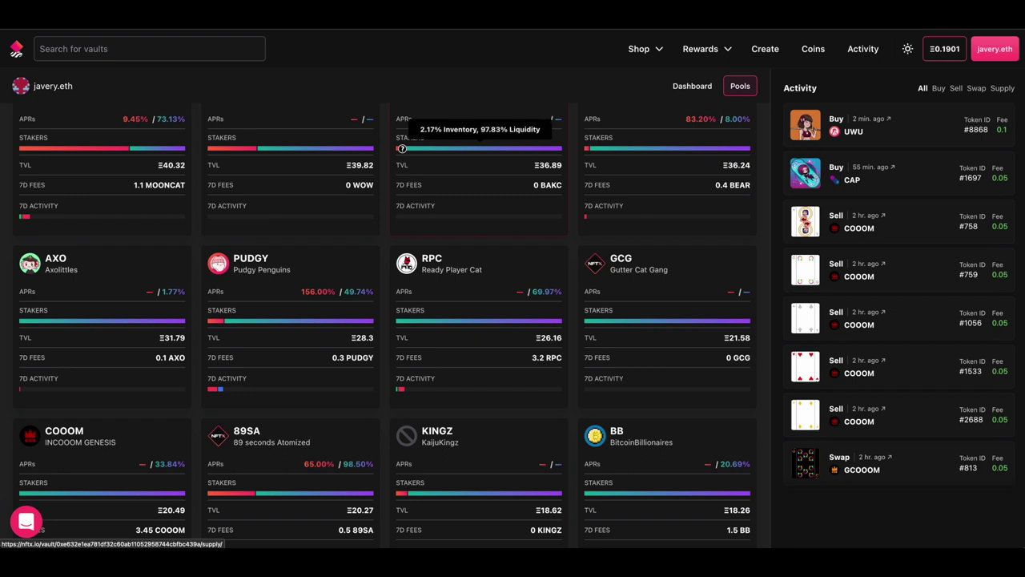
scroll(474, 248, down, 1)
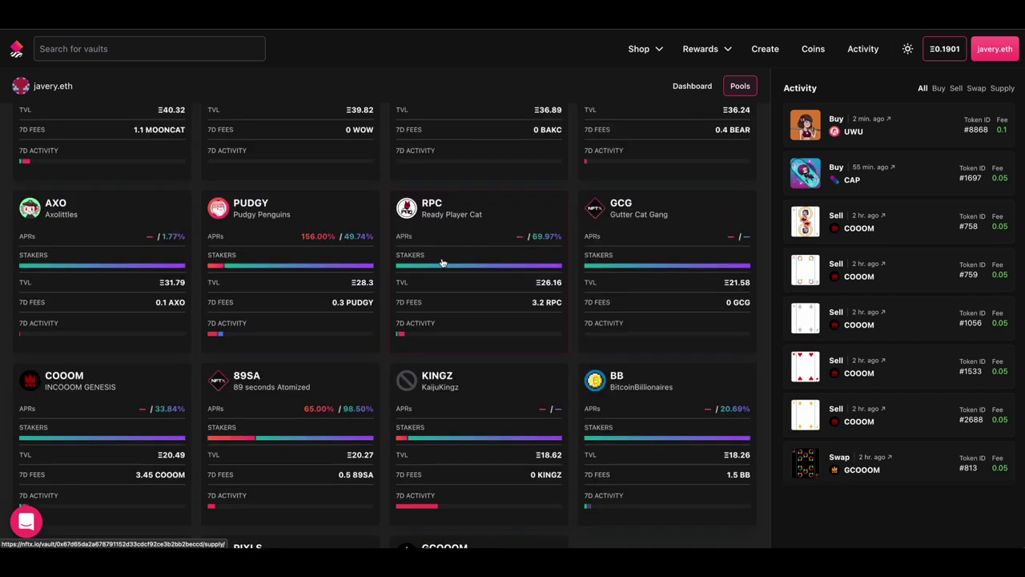
mouse_move(424, 265)
scroll(445, 267, down, 3)
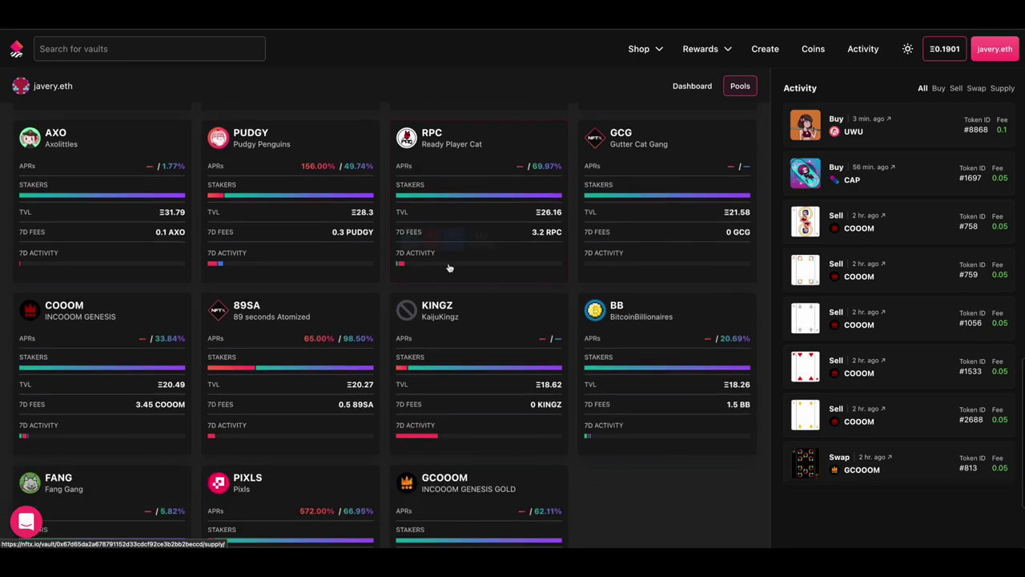
scroll(454, 264, down, 1)
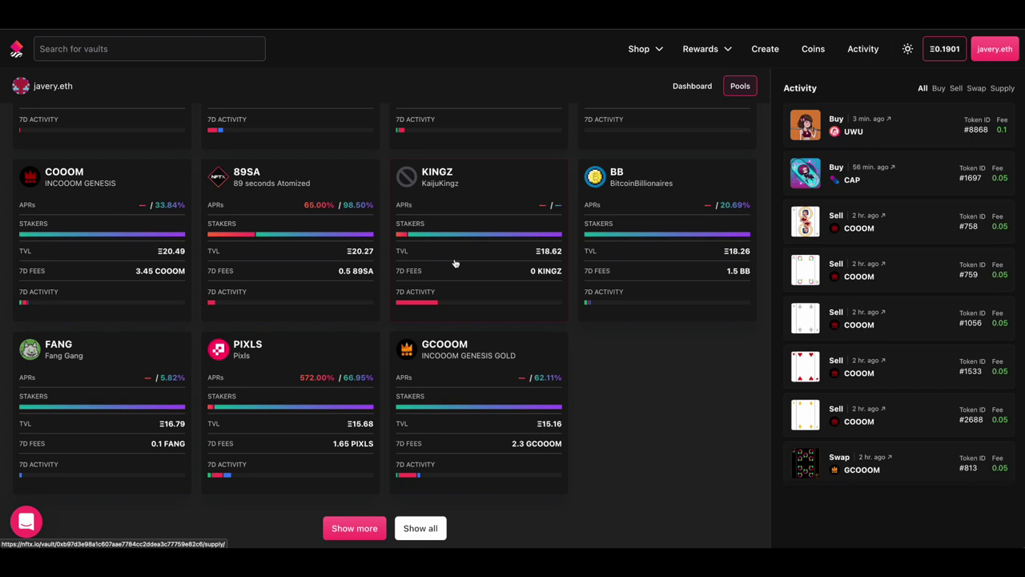
mouse_move(34, 406)
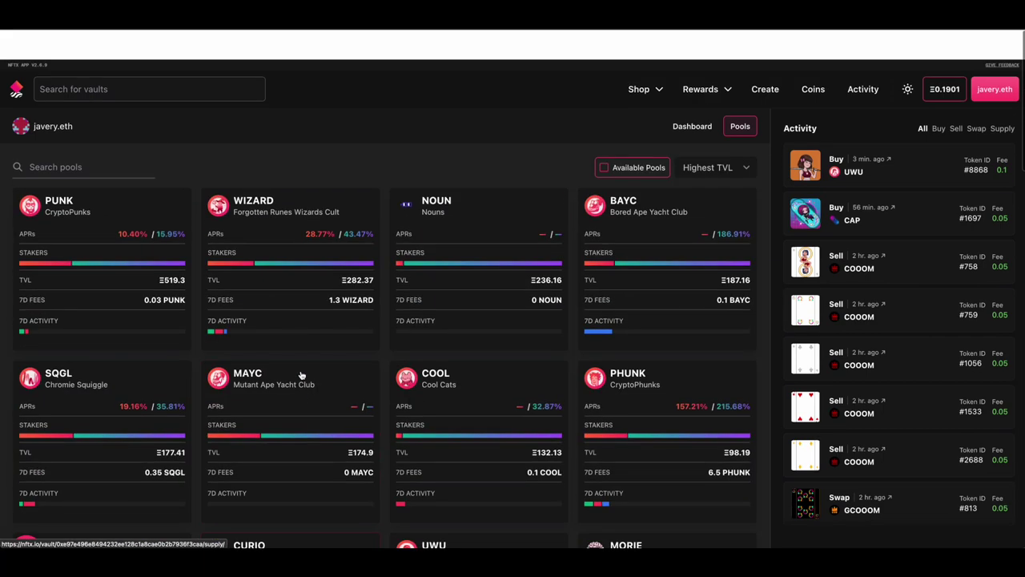
Step: Limit the pools list to available pools, search it for "pogg", and open the Space Poggers staking page
click(644, 139)
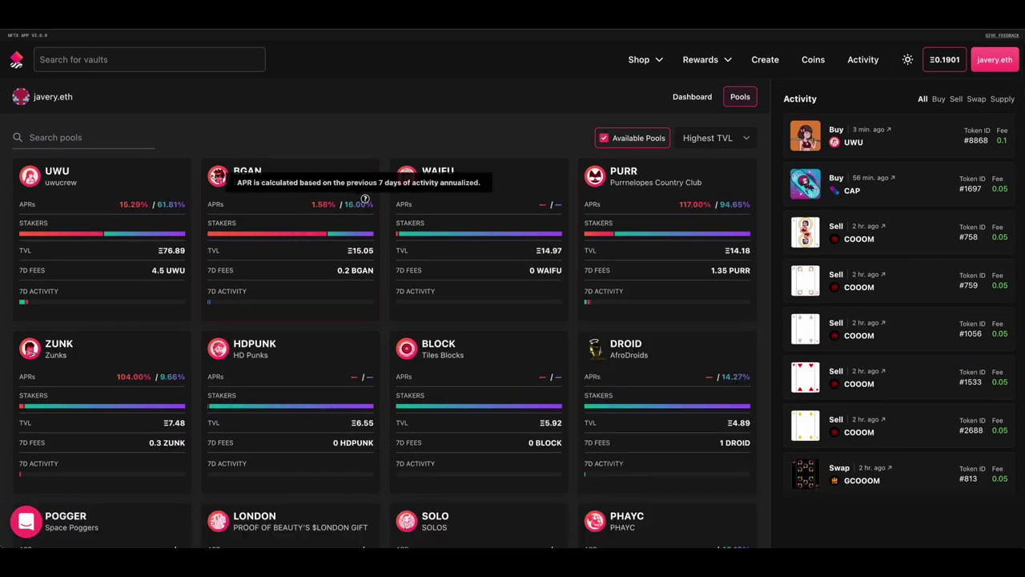
click(72, 136)
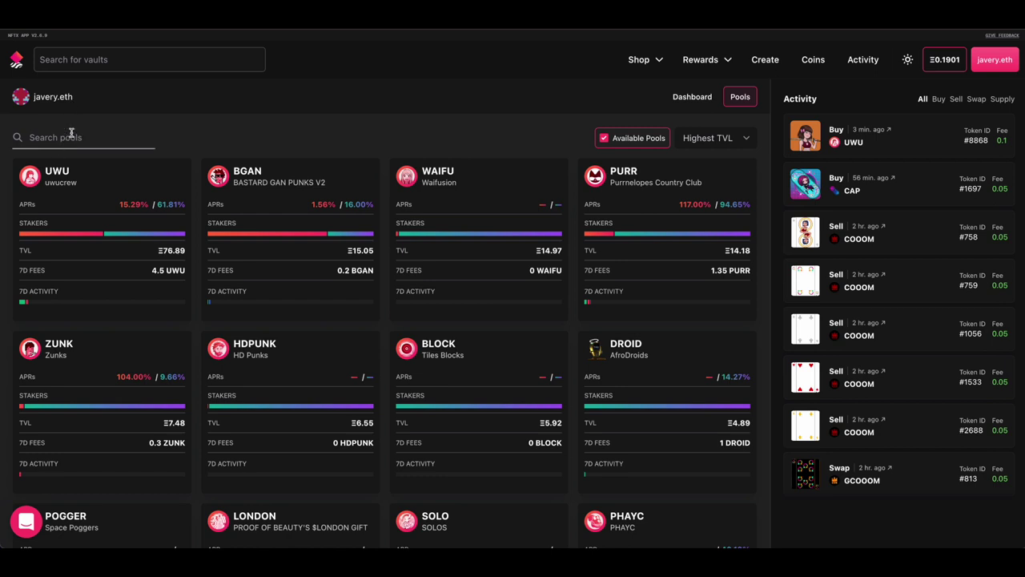
text(pogg)
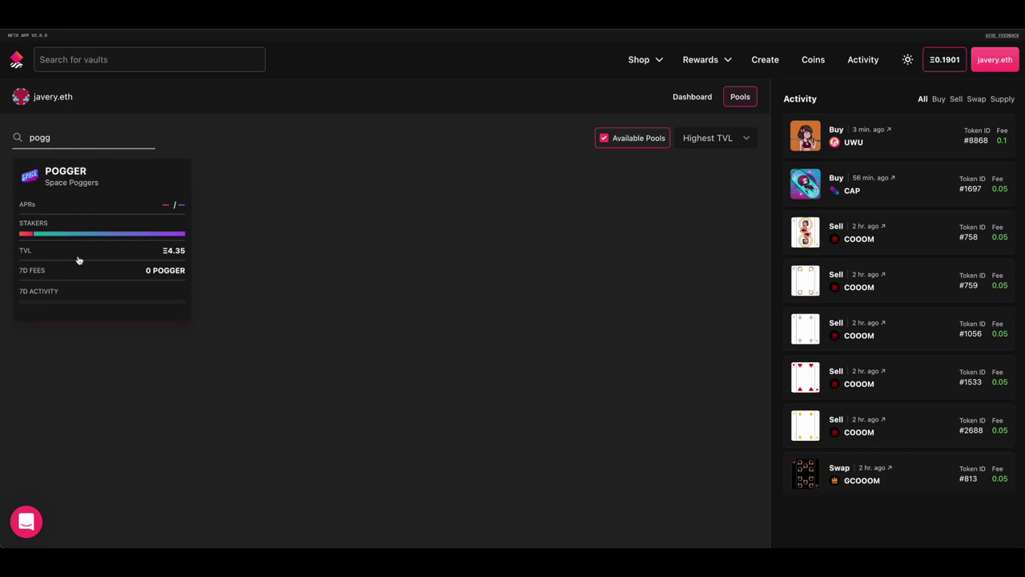
click(82, 208)
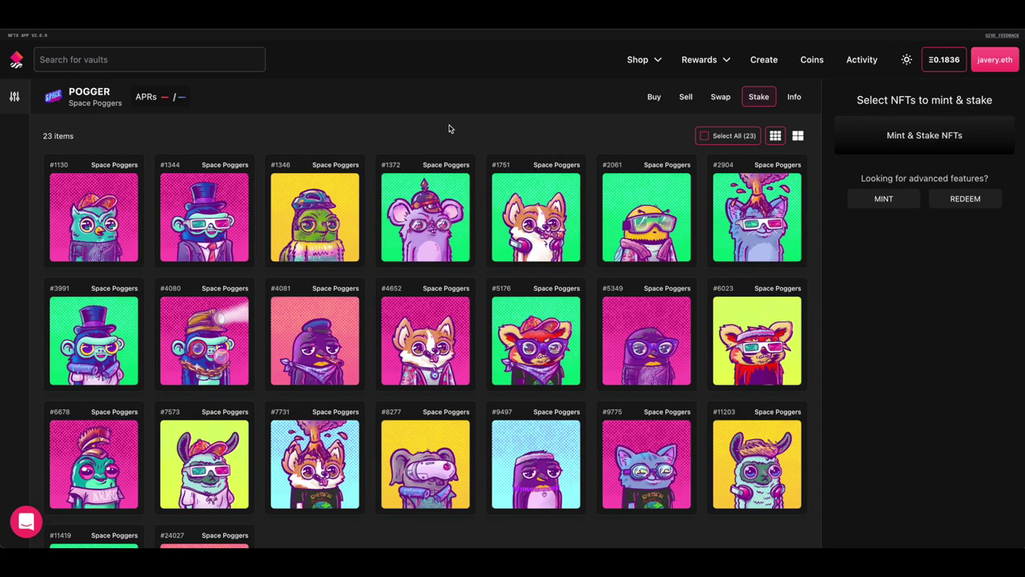
Step: Select Space Poggers #1751, #11419 and #9775 as the NFTs for staking
click(526, 224)
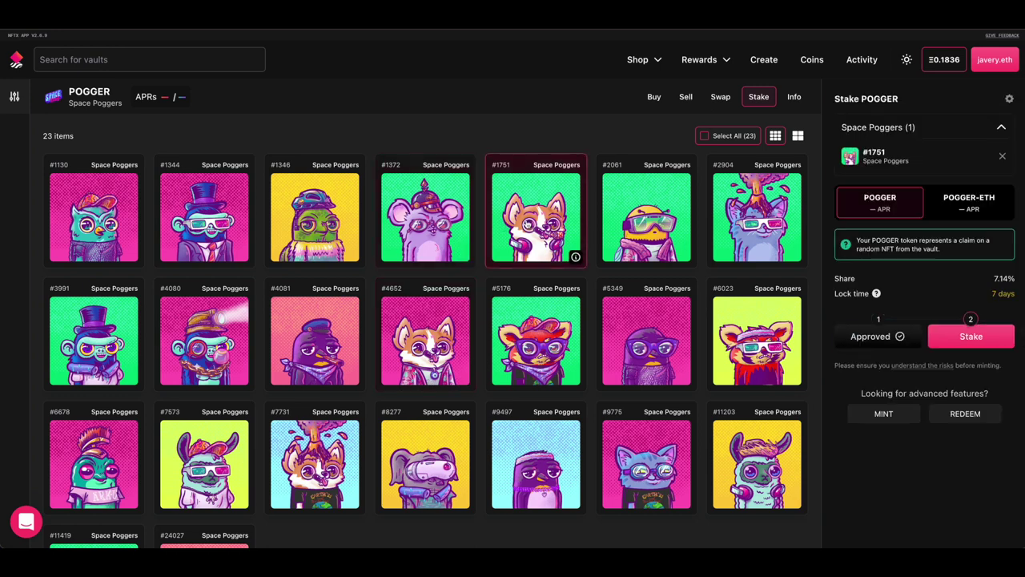
scroll(572, 348, down, 2)
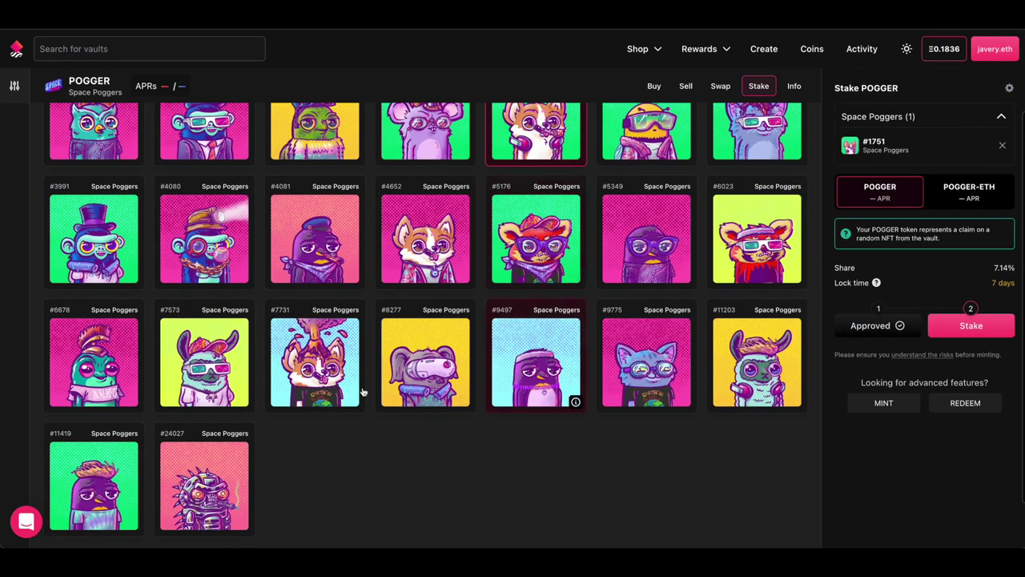
click(126, 476)
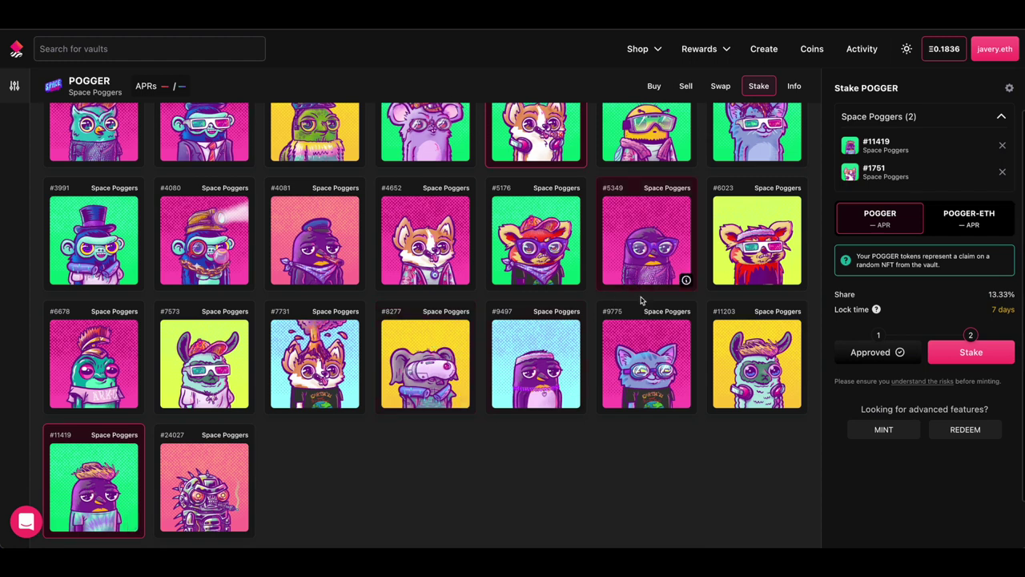
click(643, 361)
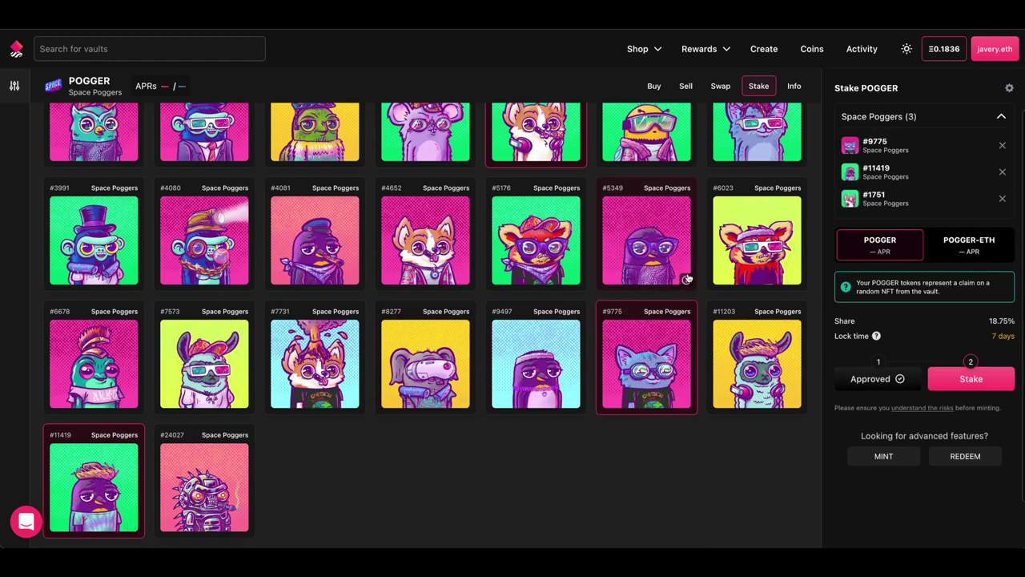
Step: Compare the share and lock time of POGGER-ETH liquidity staking with POGGER inventory staking, ending on the POGGER option
scroll(689, 280, up, 3)
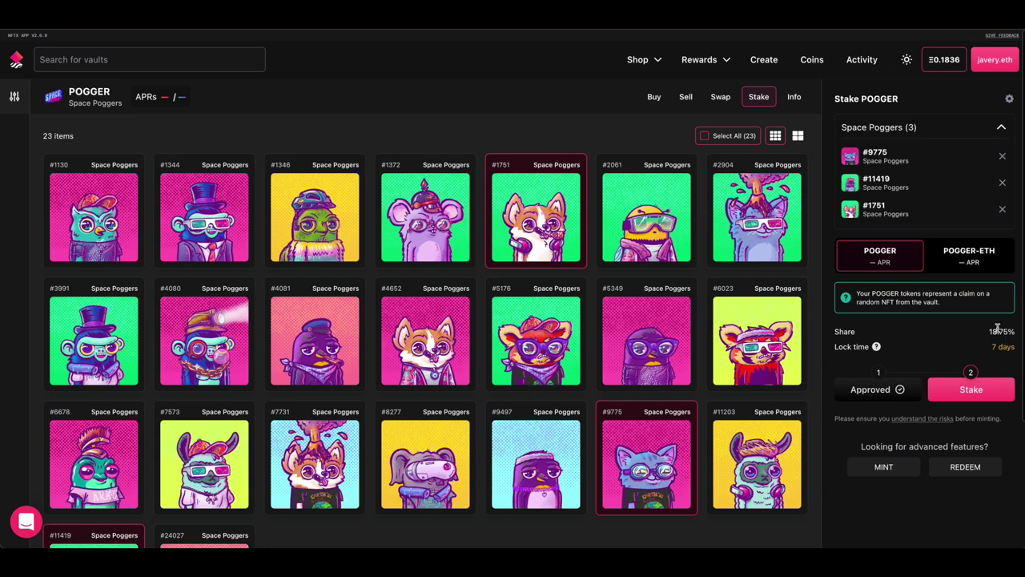
click(970, 253)
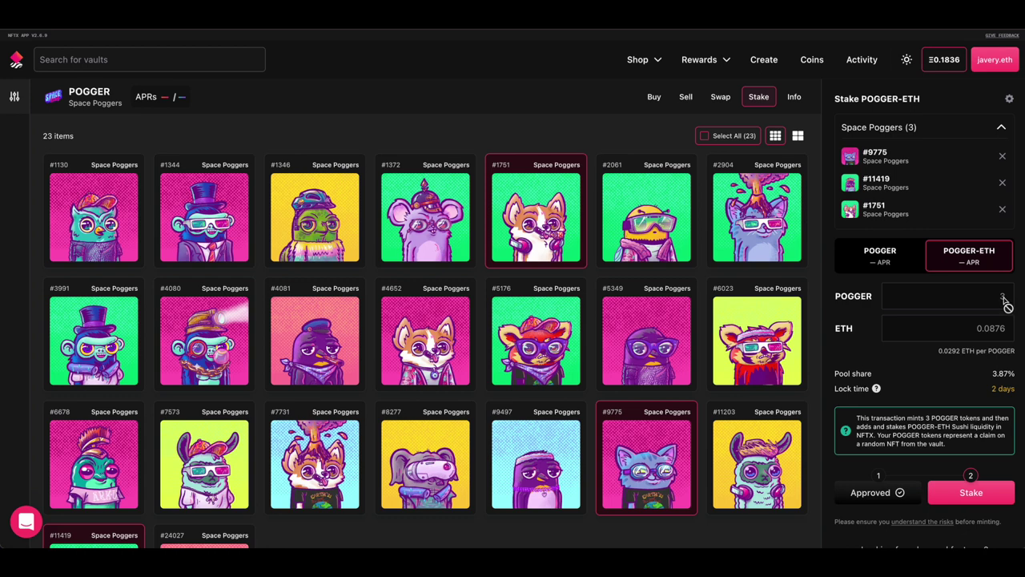
click(896, 256)
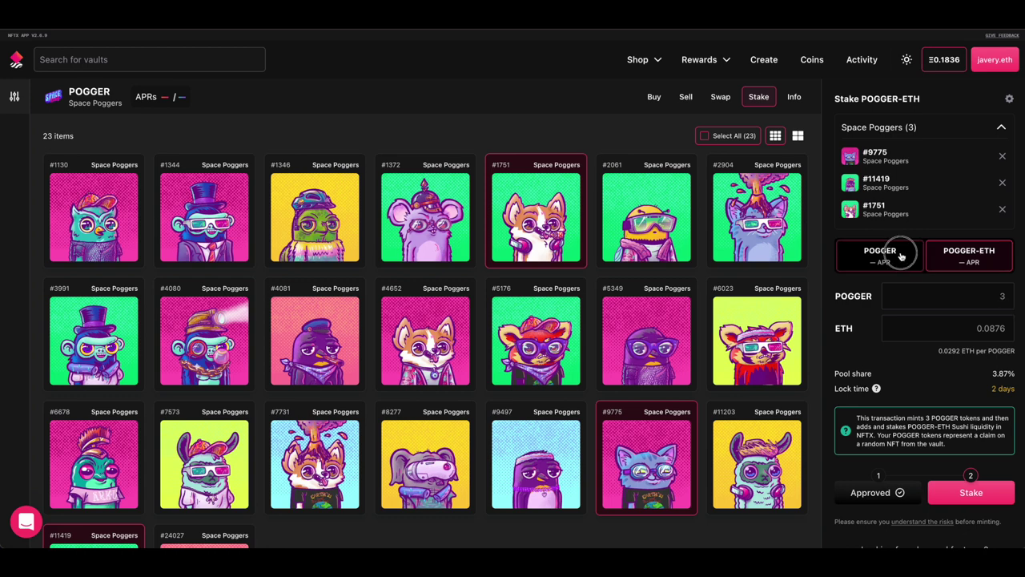
click(958, 255)
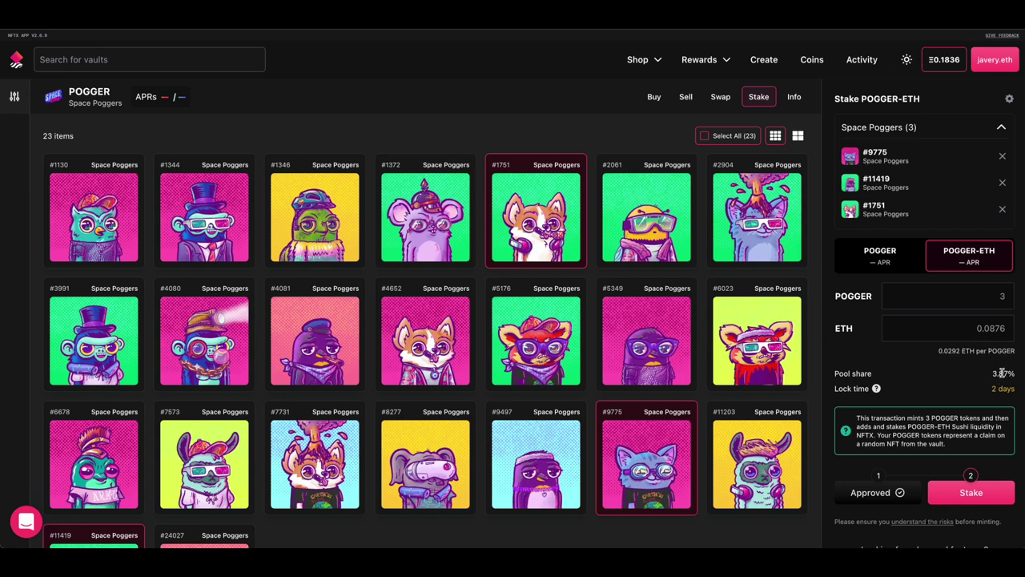
click(898, 258)
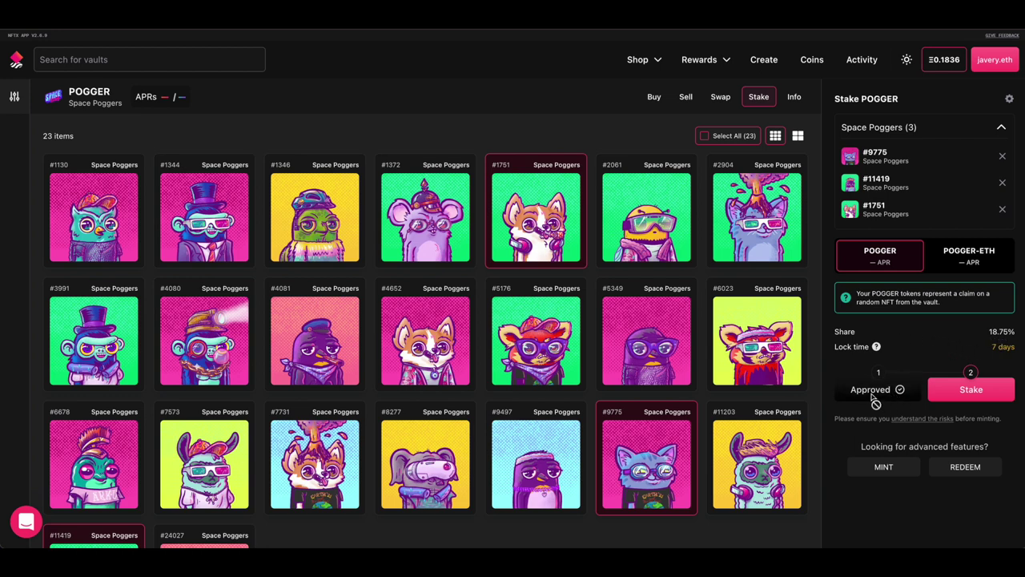
Step: Request inventory staking of the three selected Space Poggers and acknowledge the staking position notice
click(982, 392)
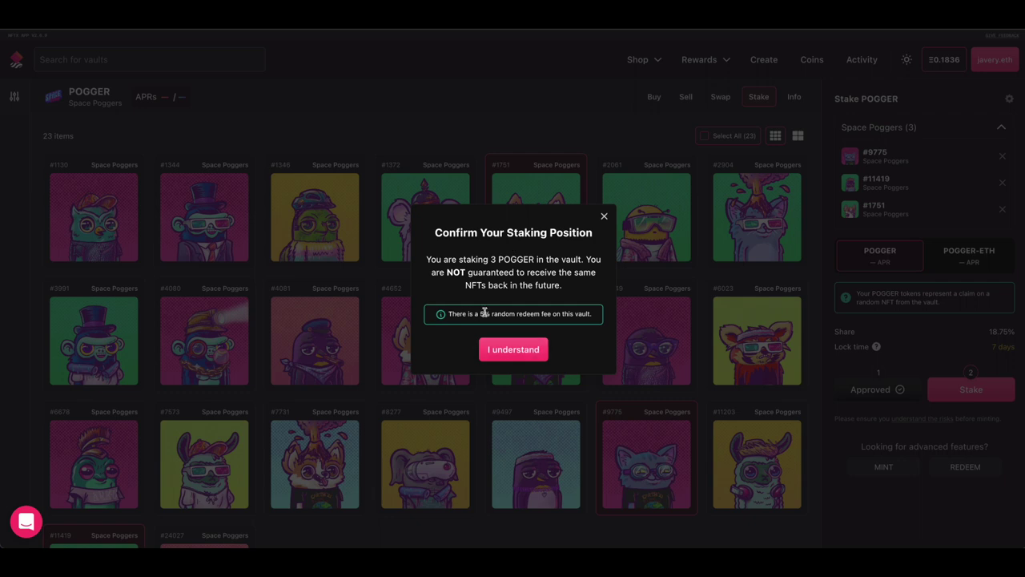
drag(491, 259, 535, 261)
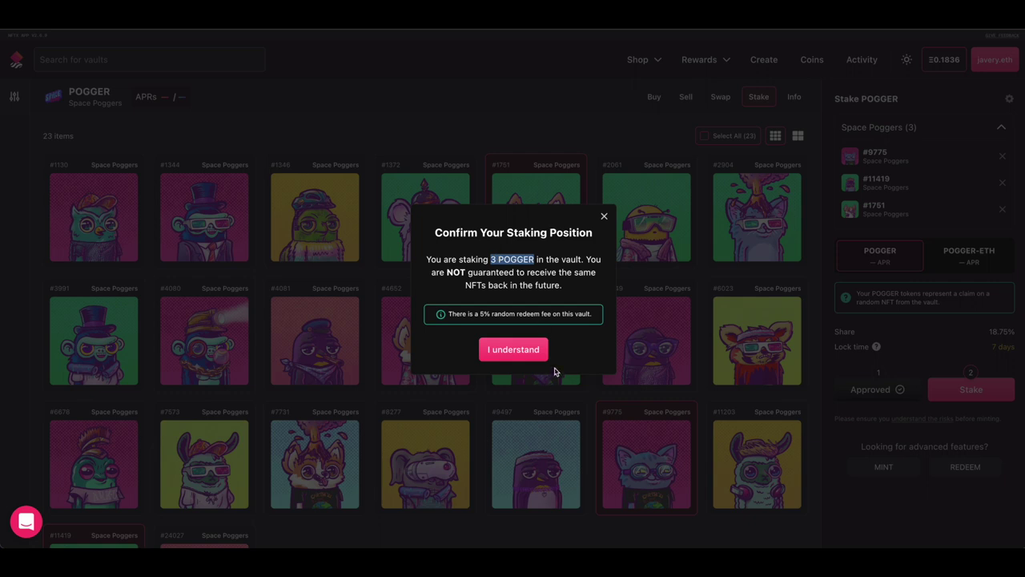
click(503, 350)
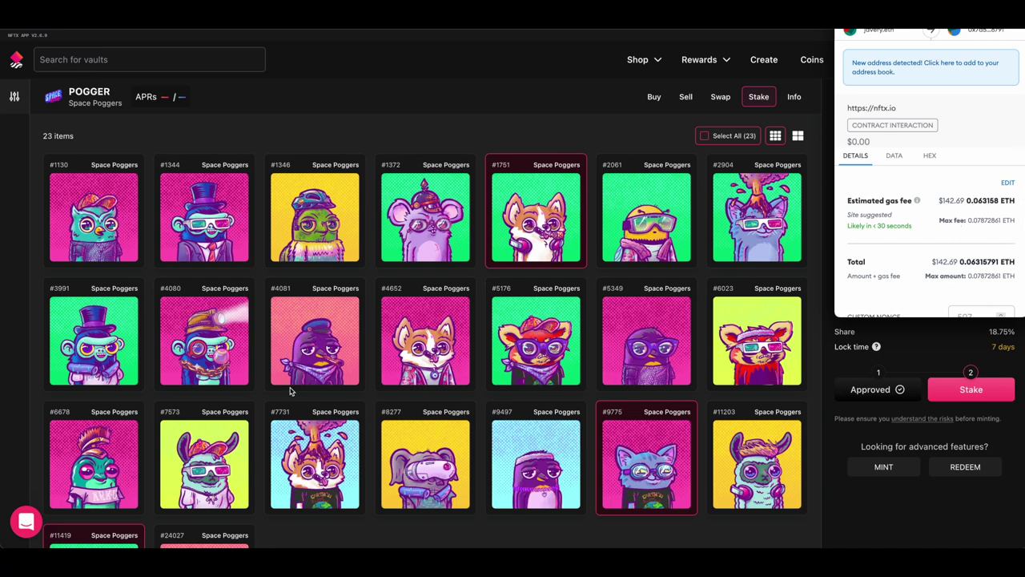
Step: Review and save the gas priority settings of the three-NFT staking transaction, then reject the request in the wallet
scroll(955, 274, down, 3)
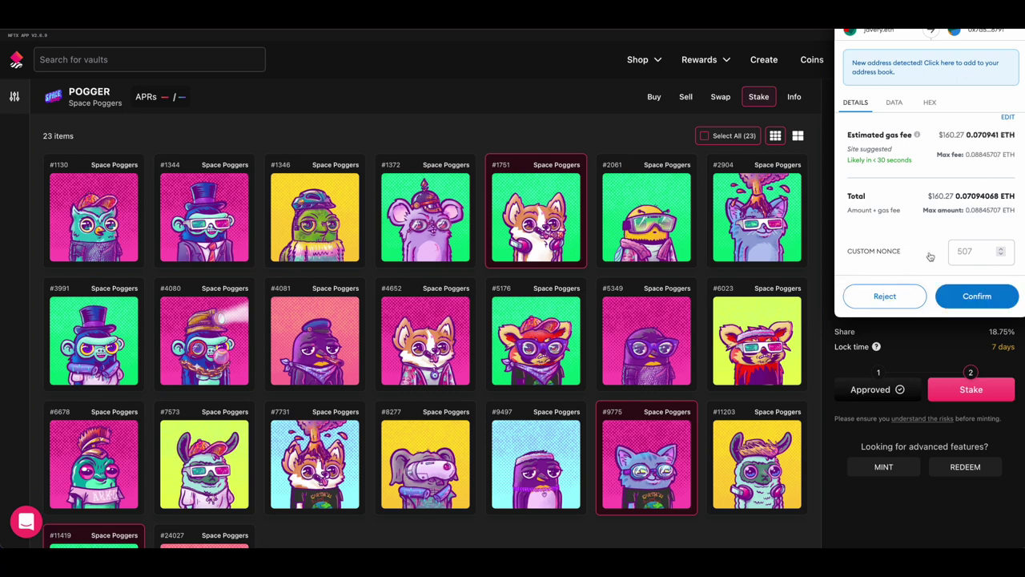
click(1008, 118)
scroll(925, 201, down, 1)
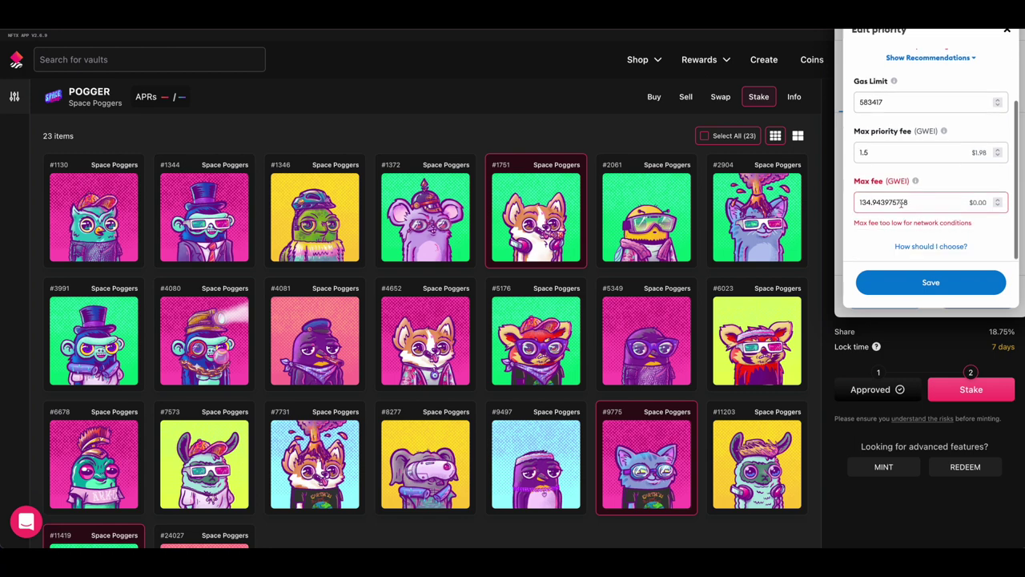
click(931, 280)
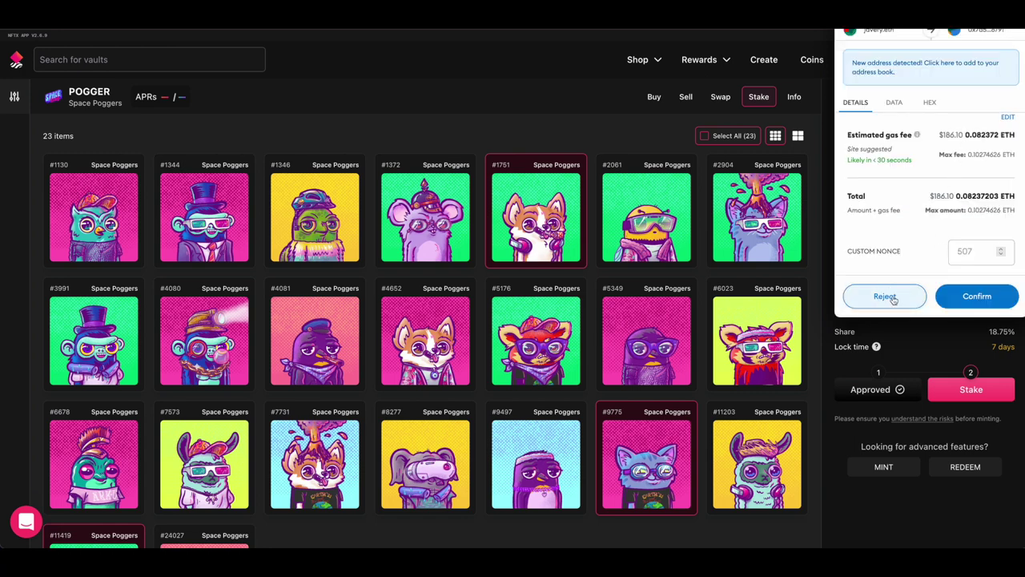
click(886, 296)
Step: Deselect Space Poggers #1751 and #9775 and request staking of #11419 alone
click(575, 257)
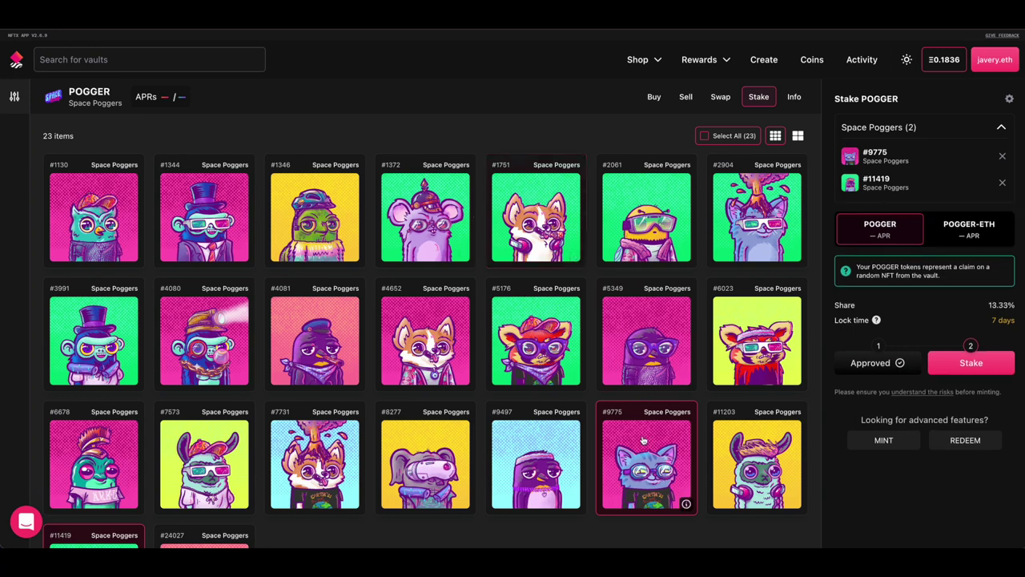
click(686, 504)
click(962, 332)
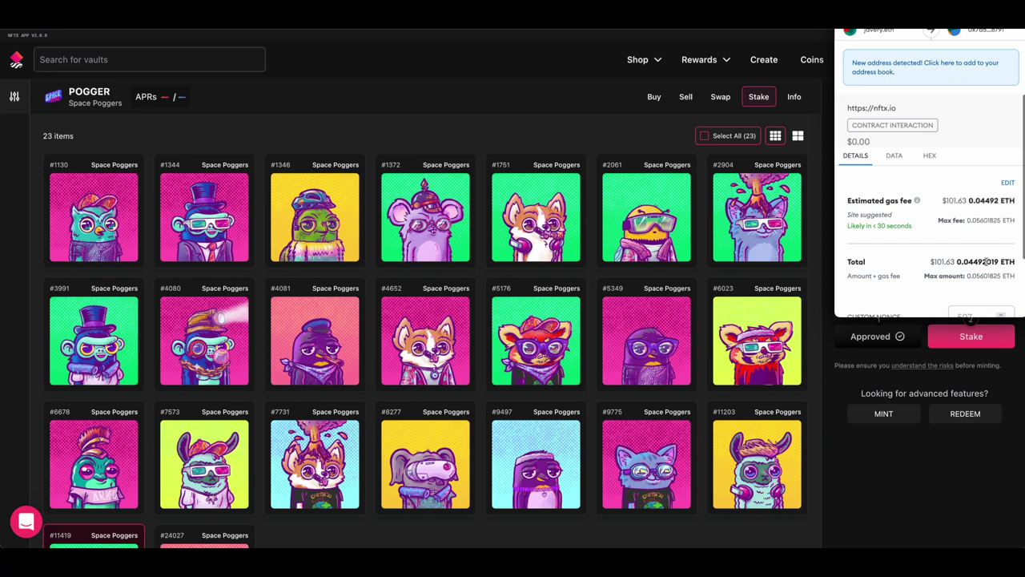
Step: Review the estimated gas fee for staking the single NFT and reject the wallet transaction
scroll(986, 261, down, 1)
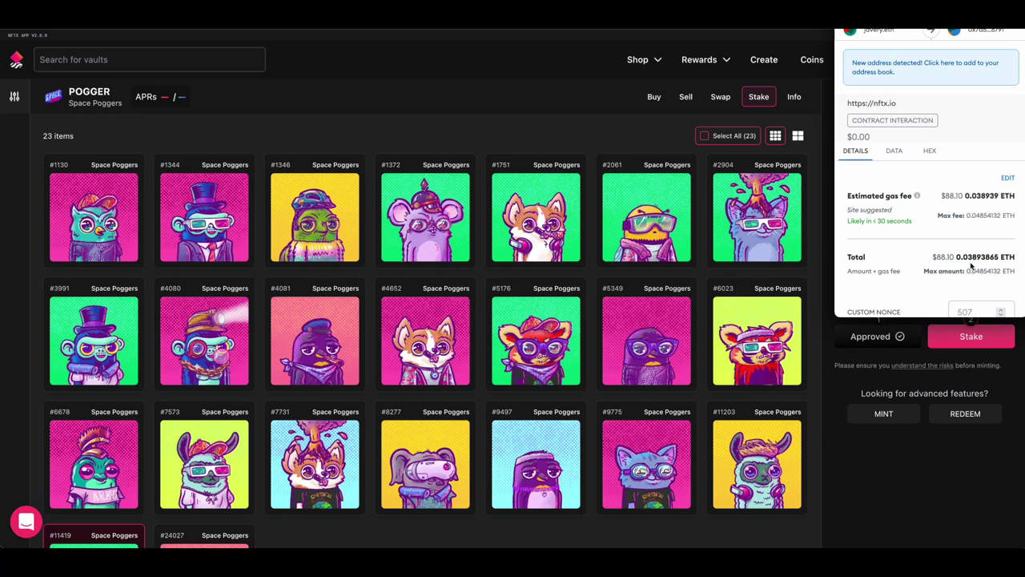
scroll(949, 257, down, 2)
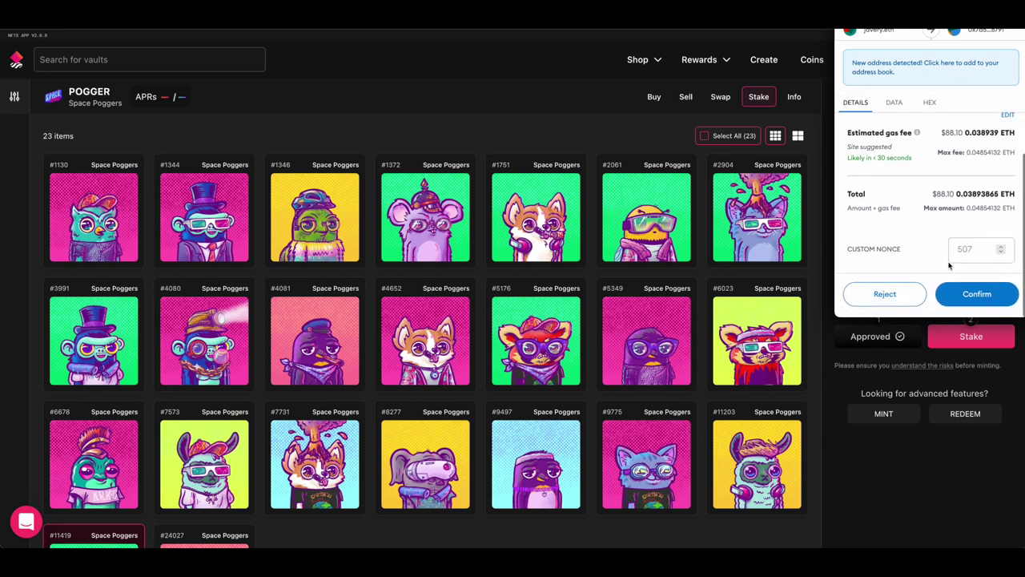
click(915, 297)
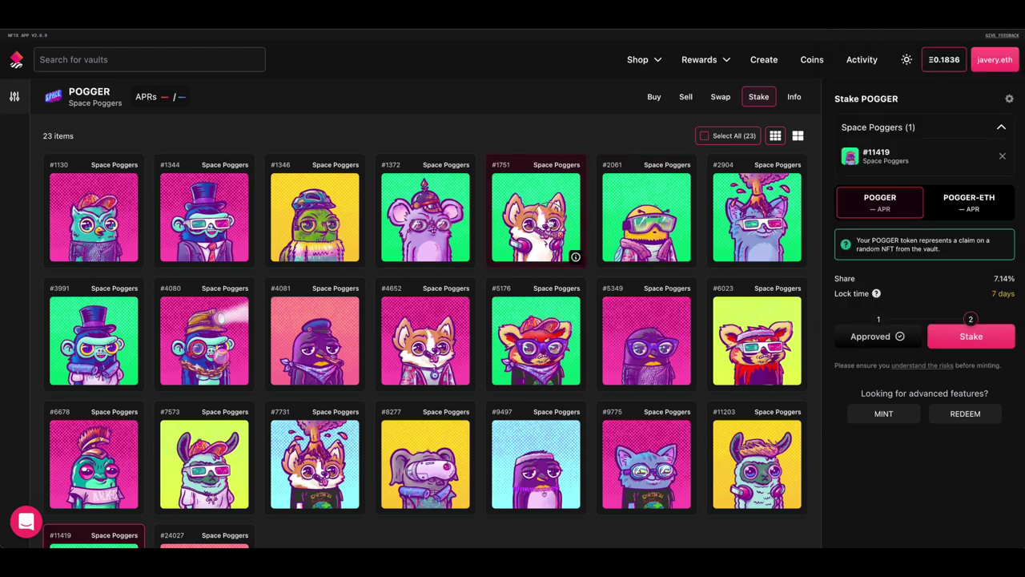
Step: Add Space Poggers #1751 and #9775 back to the selection and request inventory staking of all three NFTs
click(550, 227)
scroll(550, 227, down, 3)
click(646, 360)
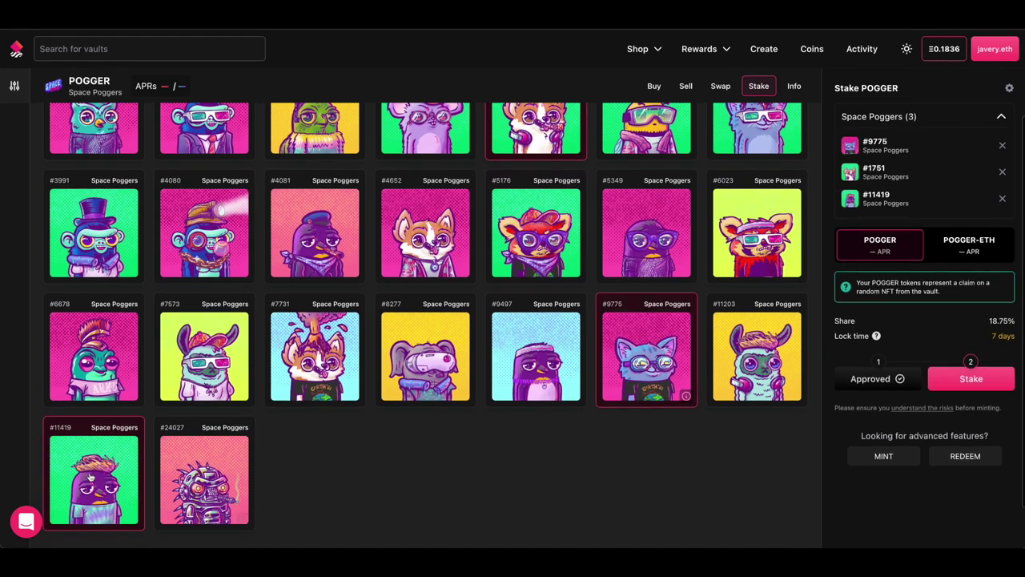
scroll(546, 386, up, 3)
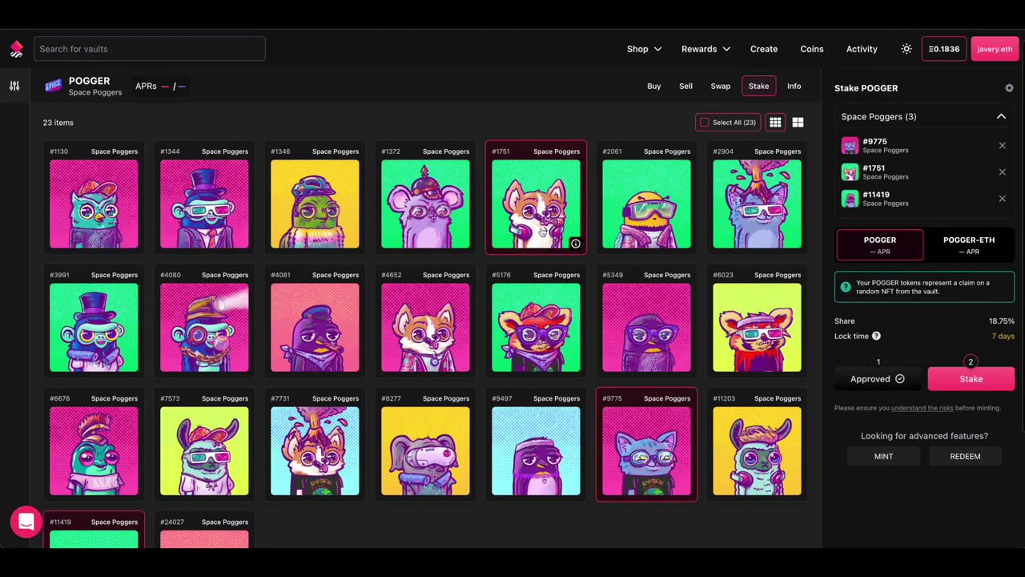
scroll(909, 324, down, 1)
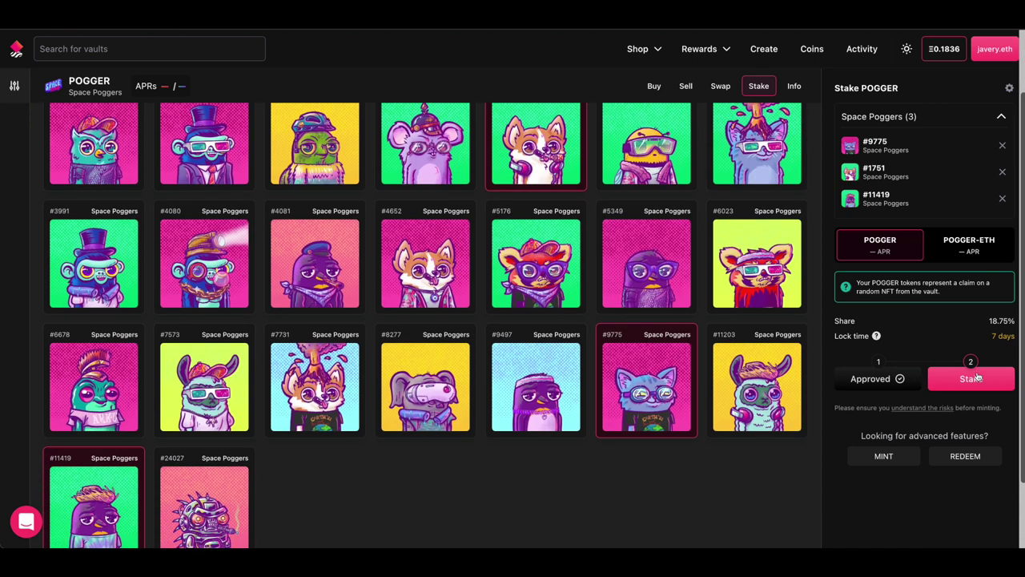
click(981, 377)
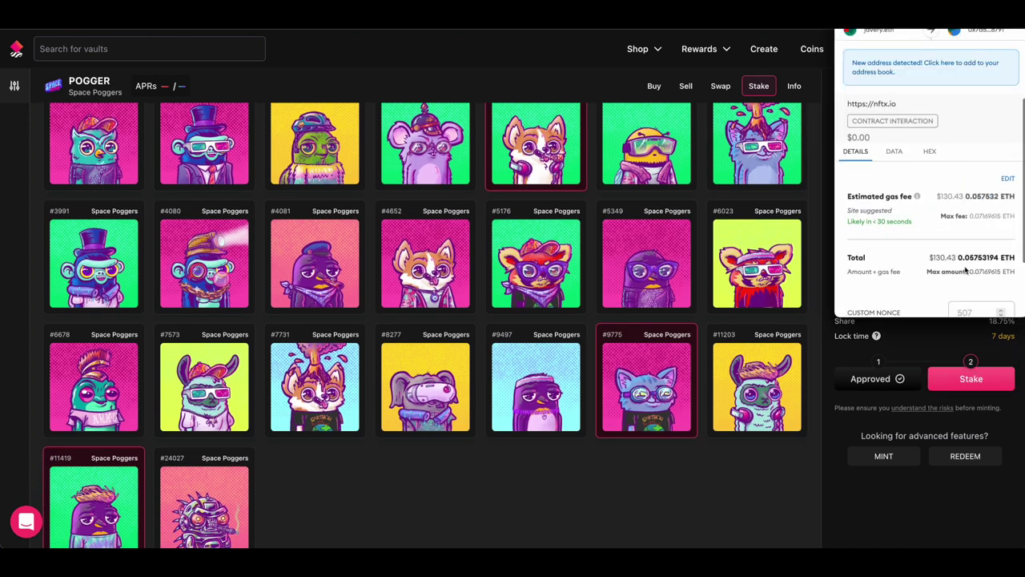
Step: Review the gas fee for staking the three Space Poggers and confirm the transaction in the wallet
scroll(965, 270, down, 1)
scroll(965, 270, down, 1)
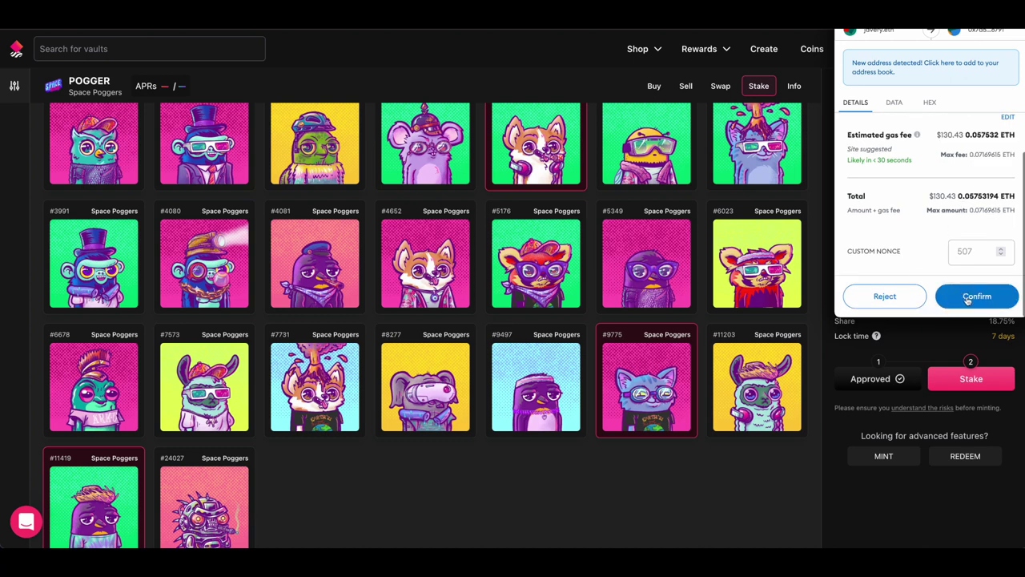
click(972, 297)
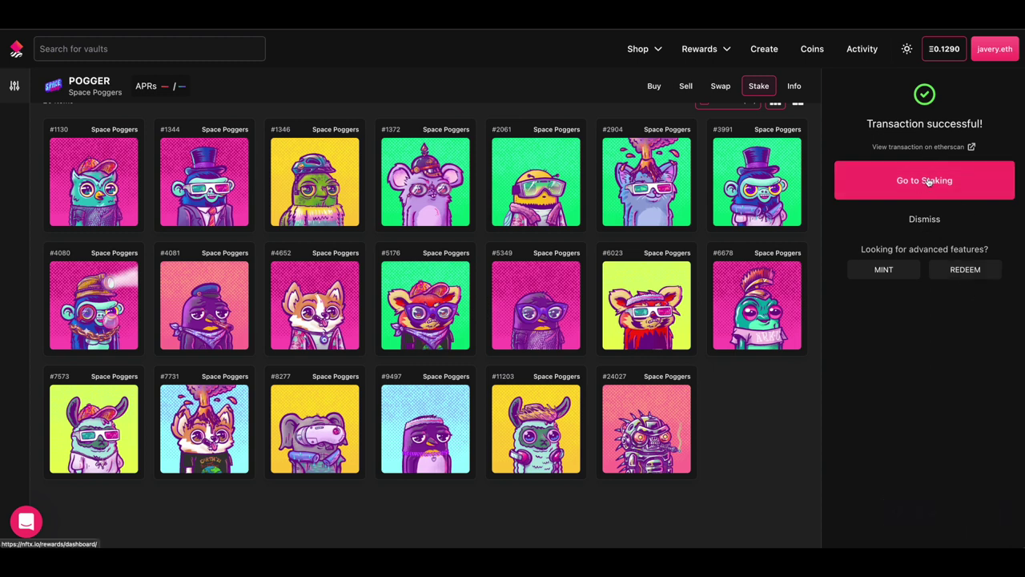
Step: Open the staking dashboard and examine the POGGER inventory position's staked amount and pool share
click(927, 181)
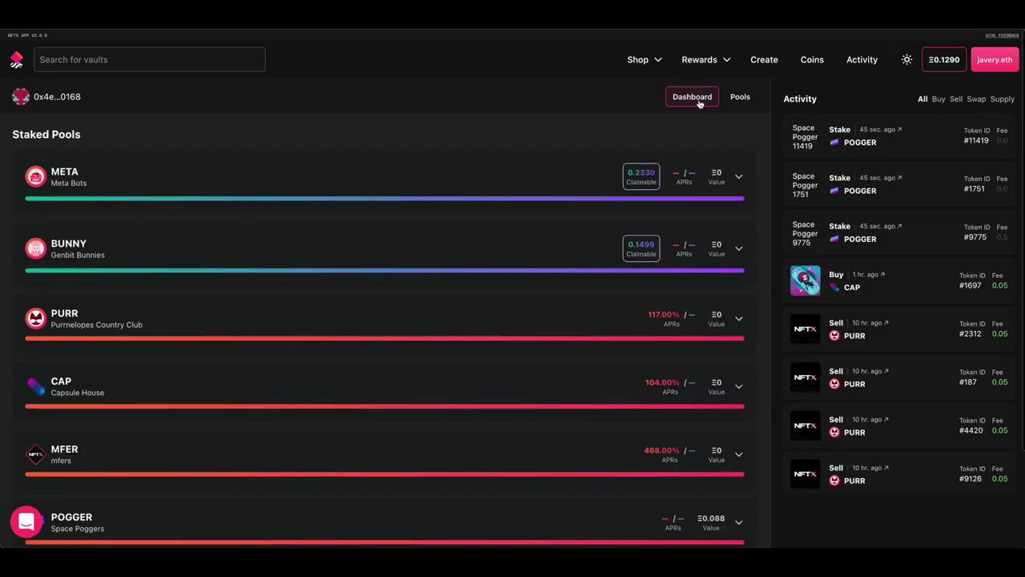
scroll(423, 213, down, 2)
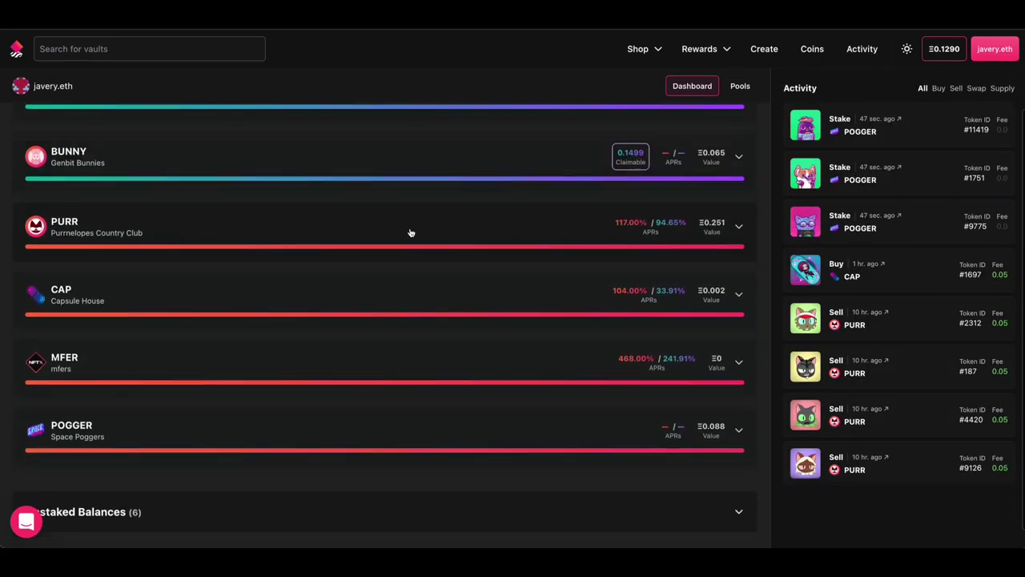
click(671, 432)
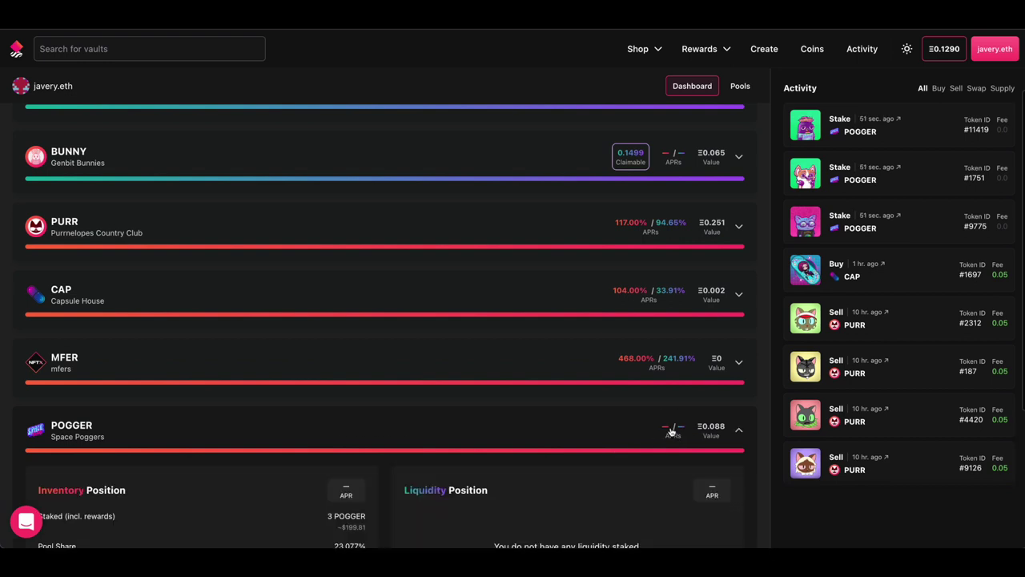
scroll(561, 409, down, 3)
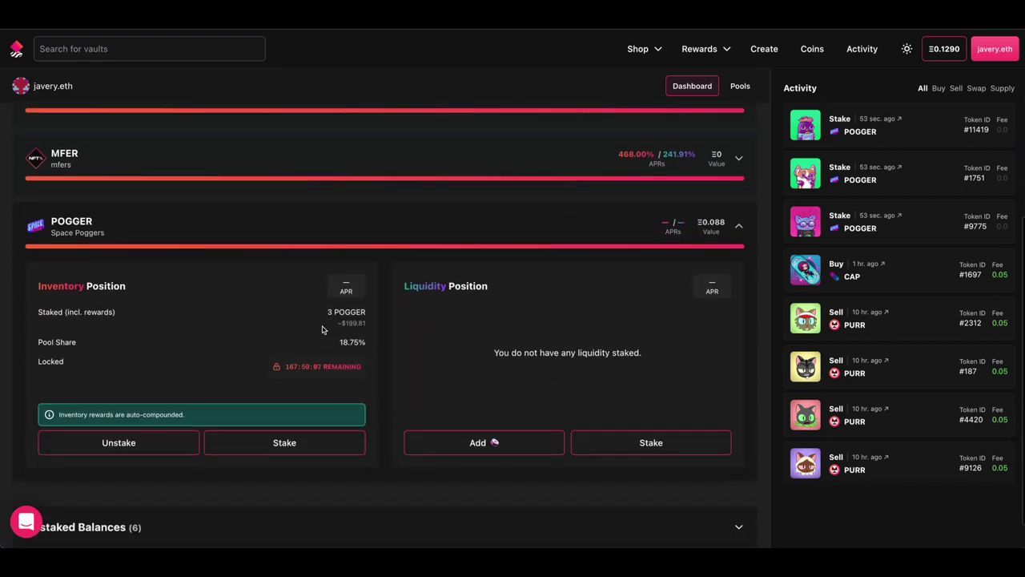
drag(330, 312, 365, 312)
click(256, 318)
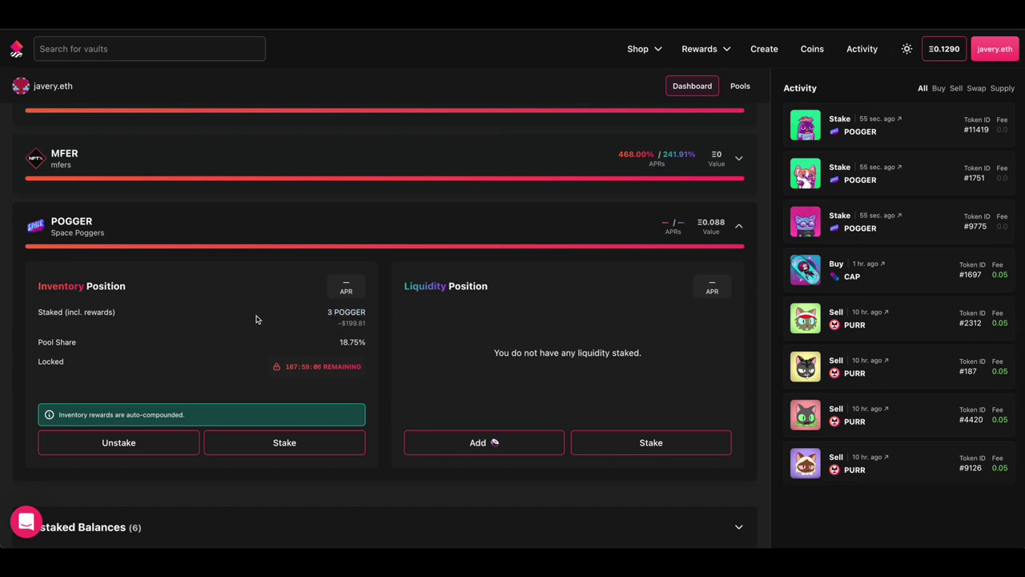
double_click(352, 343)
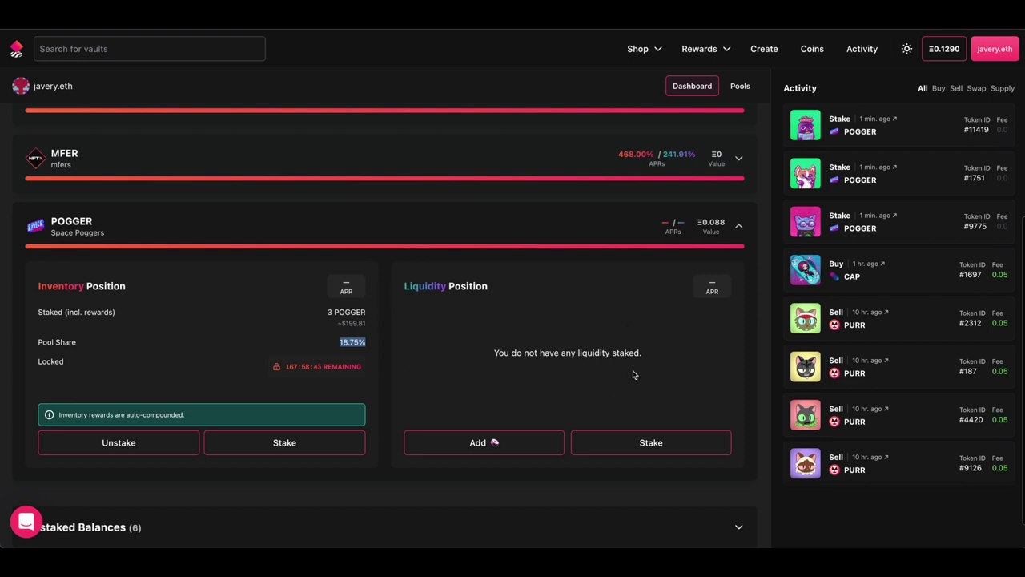
Step: Show only the available pools in the staking pool list and look through their APRs and TVL
scroll(608, 376, up, 1)
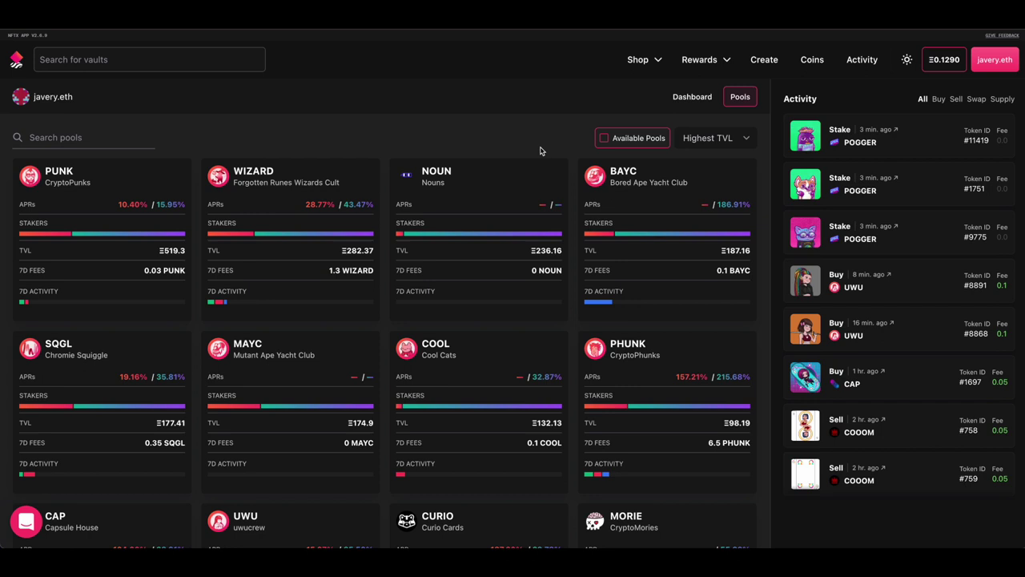
click(636, 142)
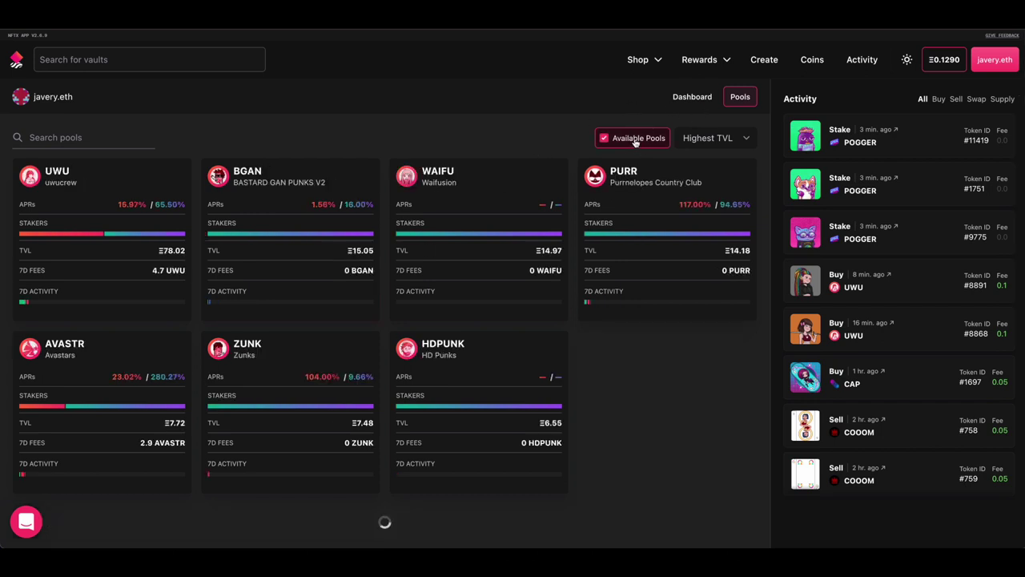
scroll(205, 256, down, 1)
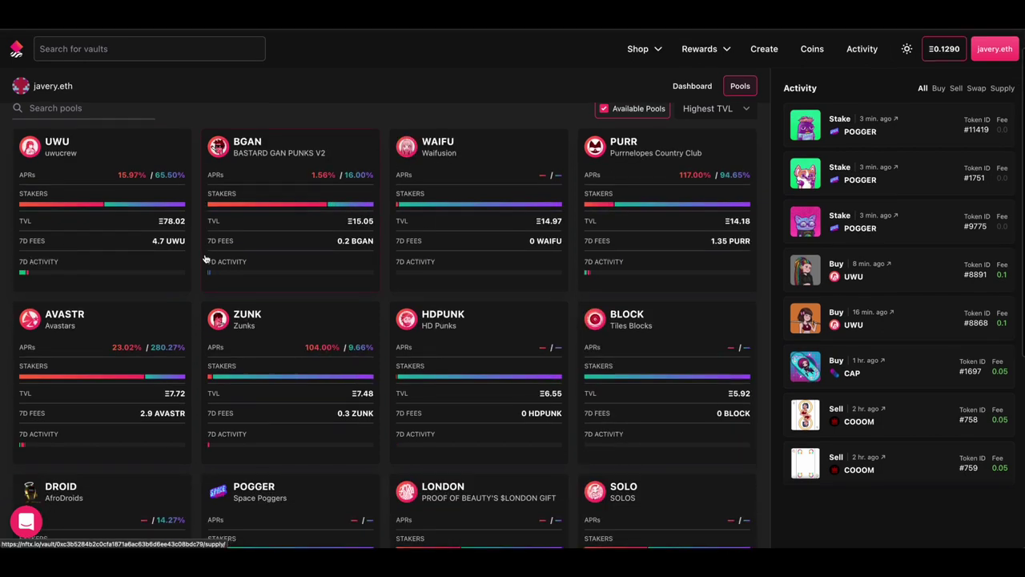
scroll(472, 372, down, 2)
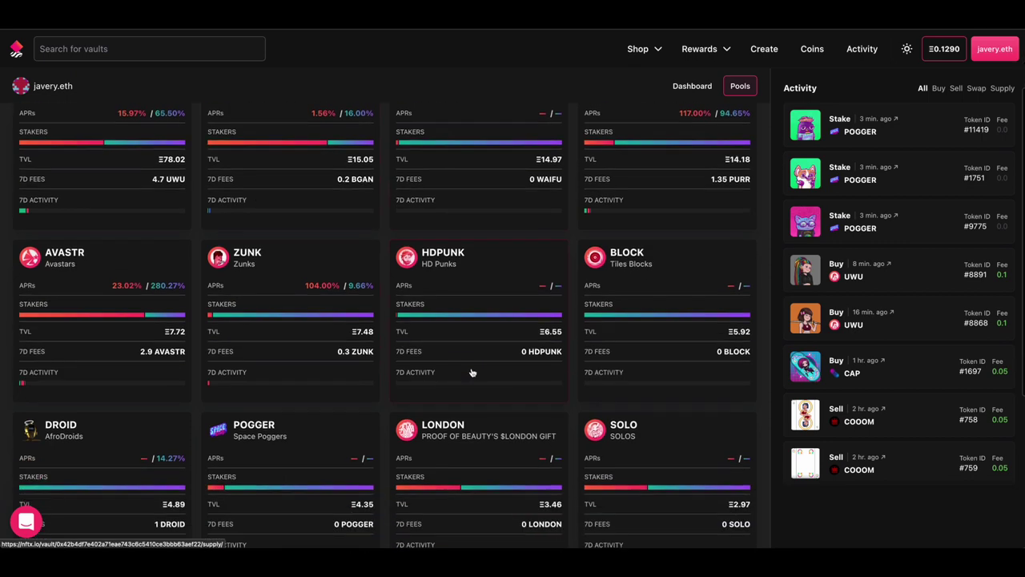
scroll(475, 264, up, 3)
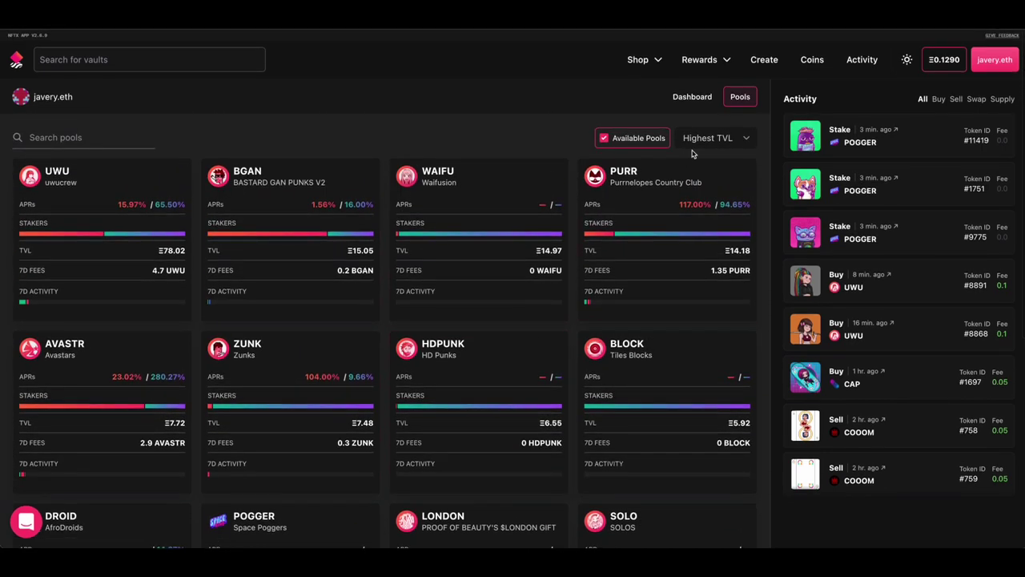
Step: Check the staked pools dashboard again, then open the CryptoPunks pool from the full pool list
click(692, 96)
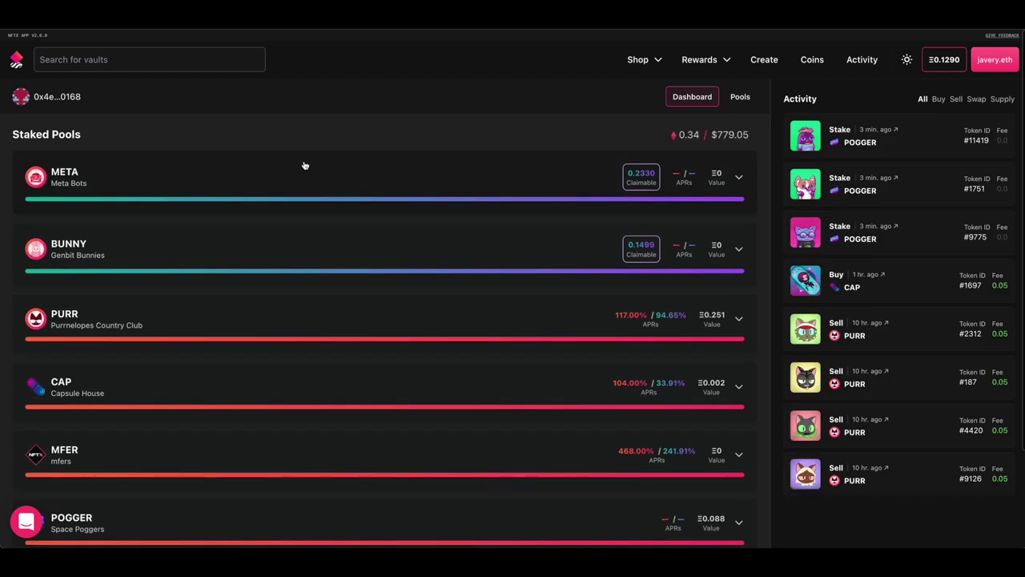
click(740, 96)
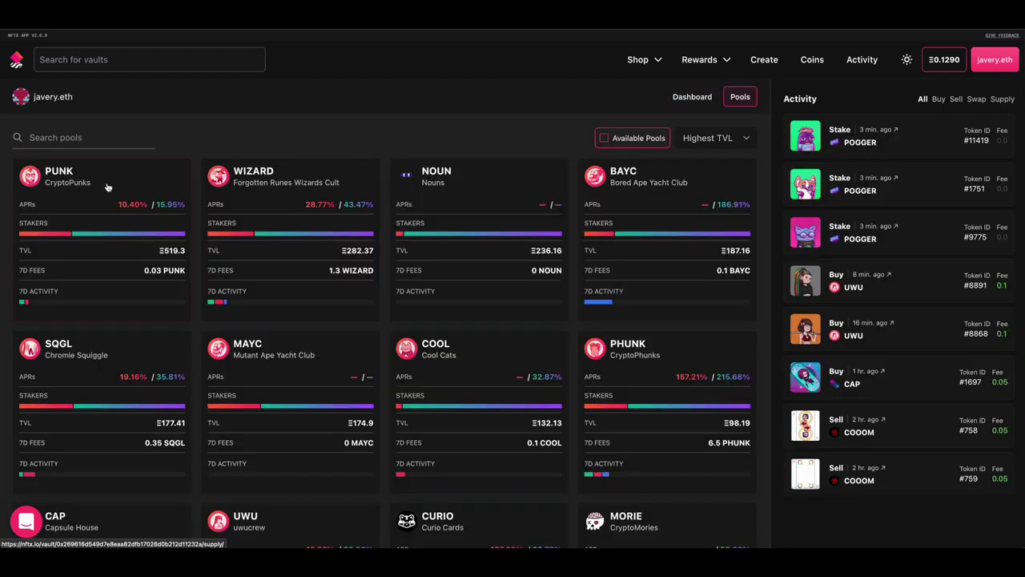
click(108, 189)
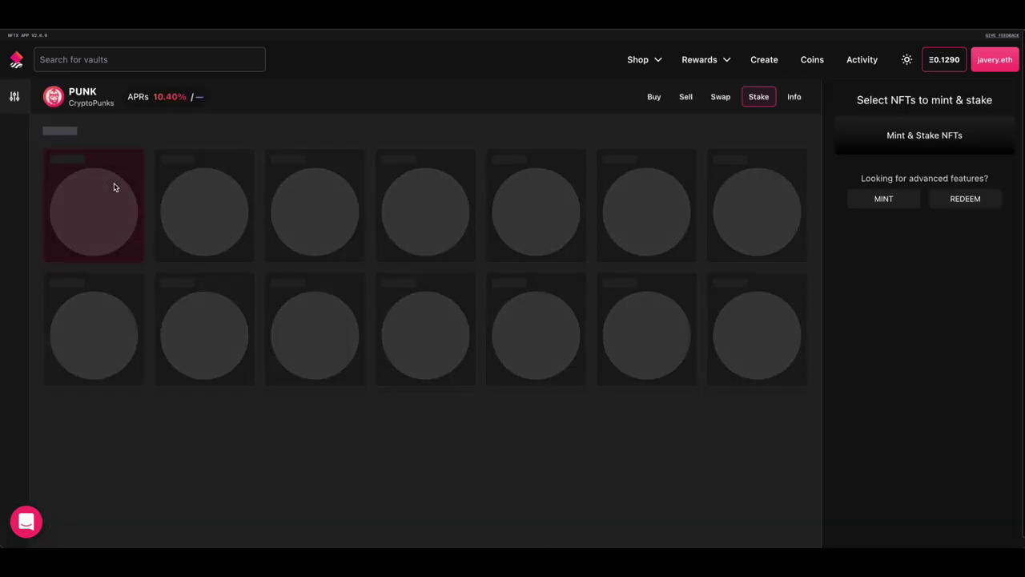
Step: Check the purchase cost of CryptoPunk #197, clear the selection, and return to the PUNK vault's staking page
click(653, 97)
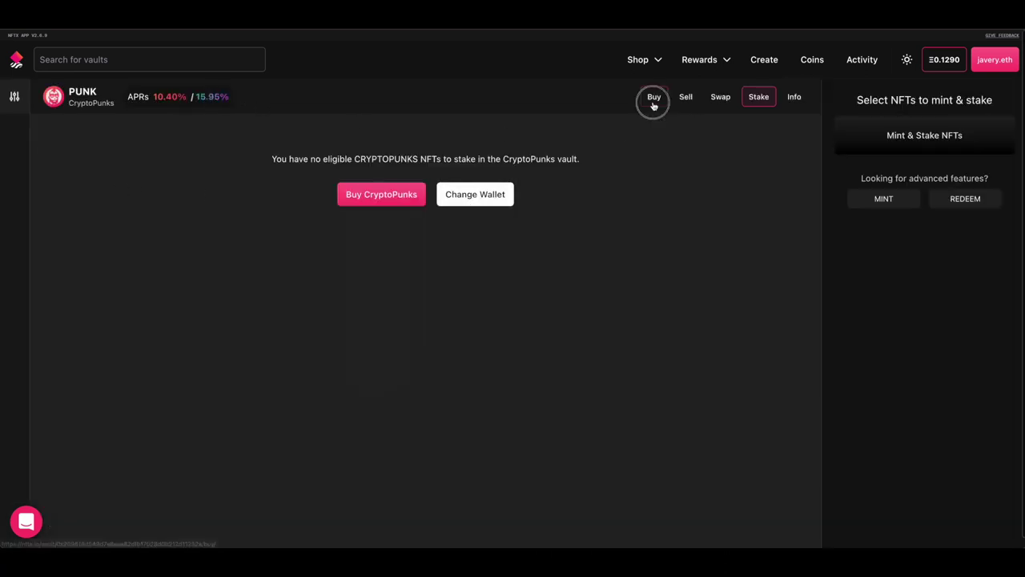
click(87, 205)
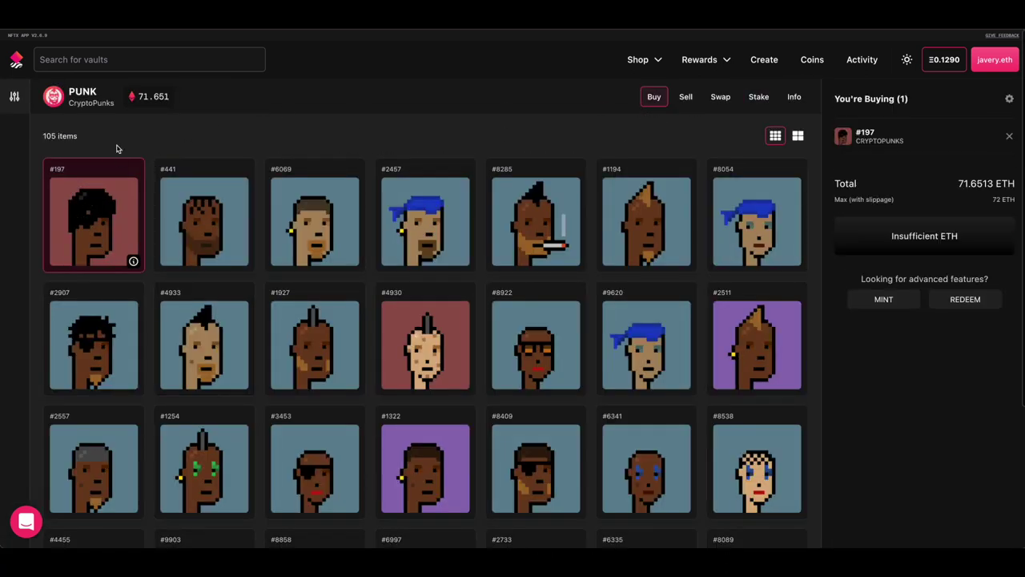
click(102, 187)
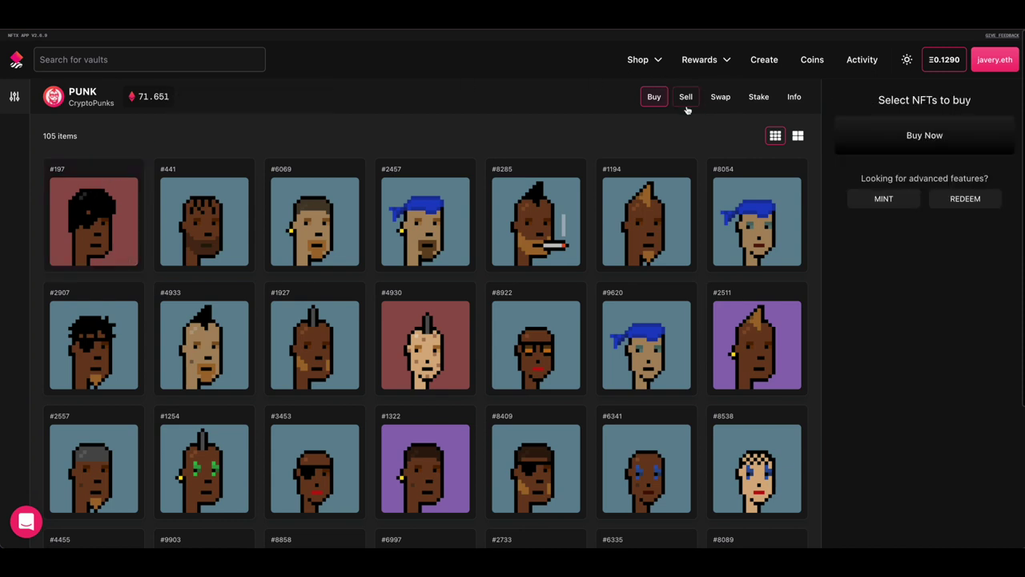
click(758, 97)
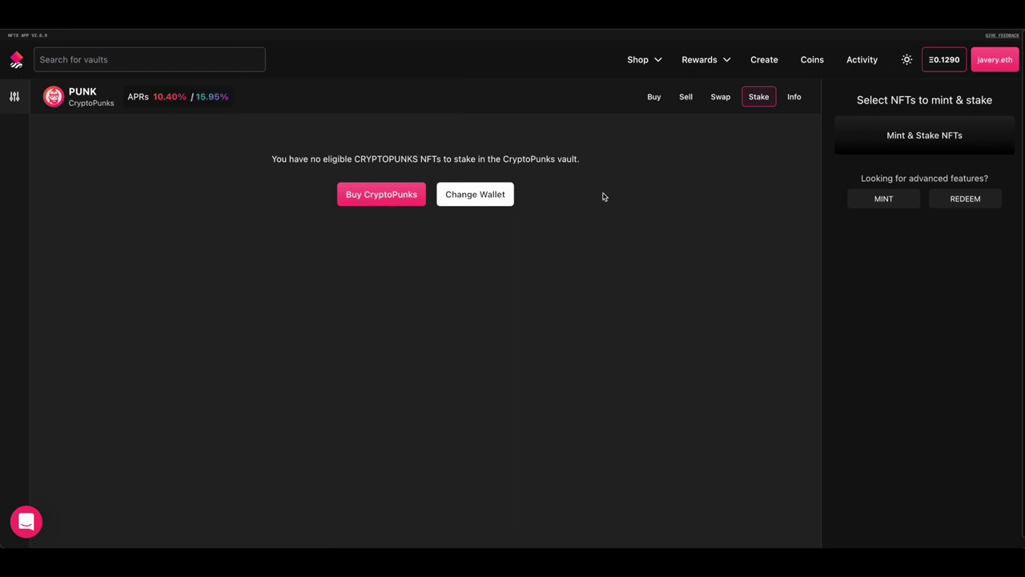
Step: From the PUNK vault's info page, go to Sushi and get a quote for swapping 1 ETH to PUNK
click(797, 98)
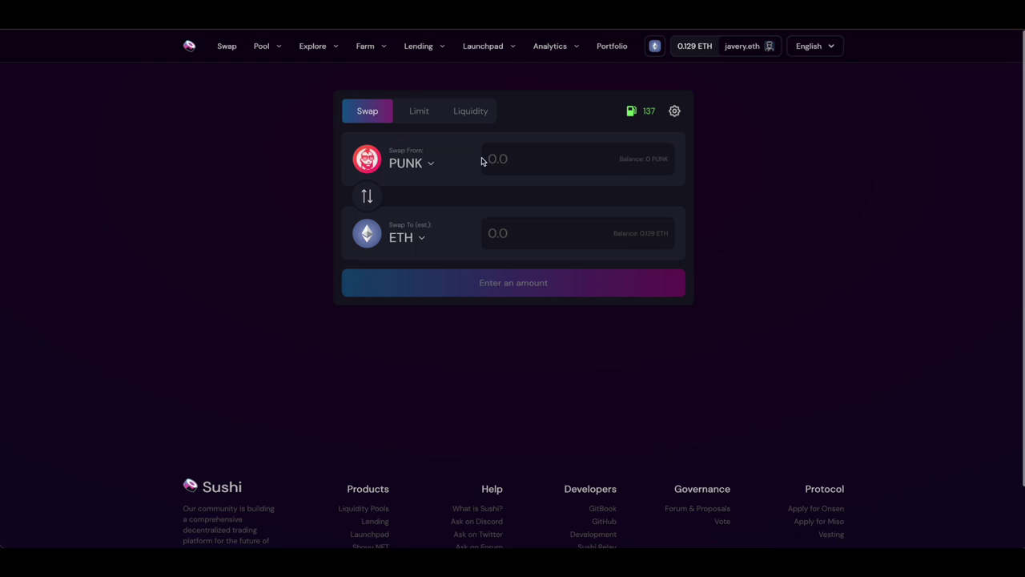
click(366, 196)
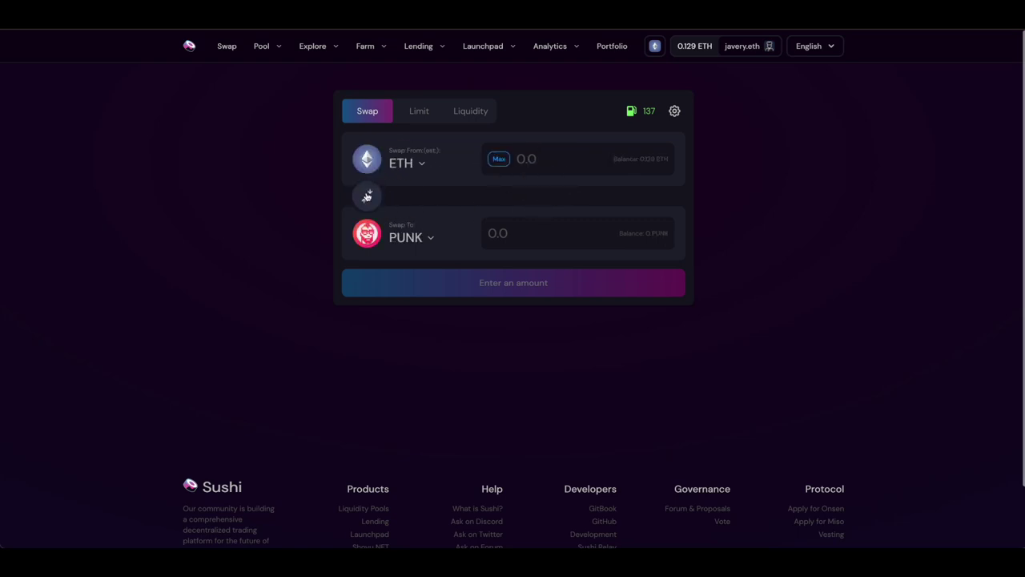
click(573, 159)
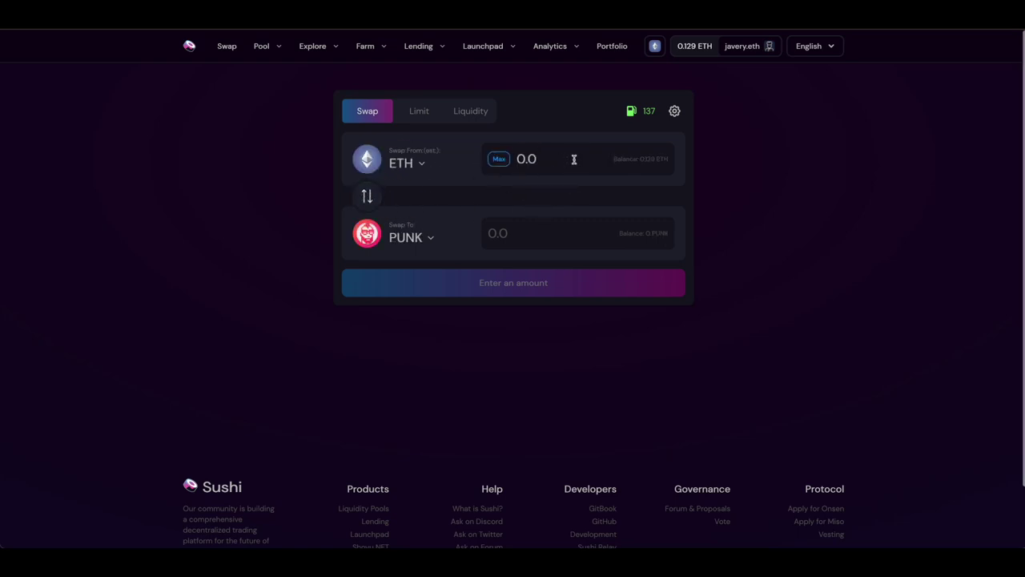
text(1)
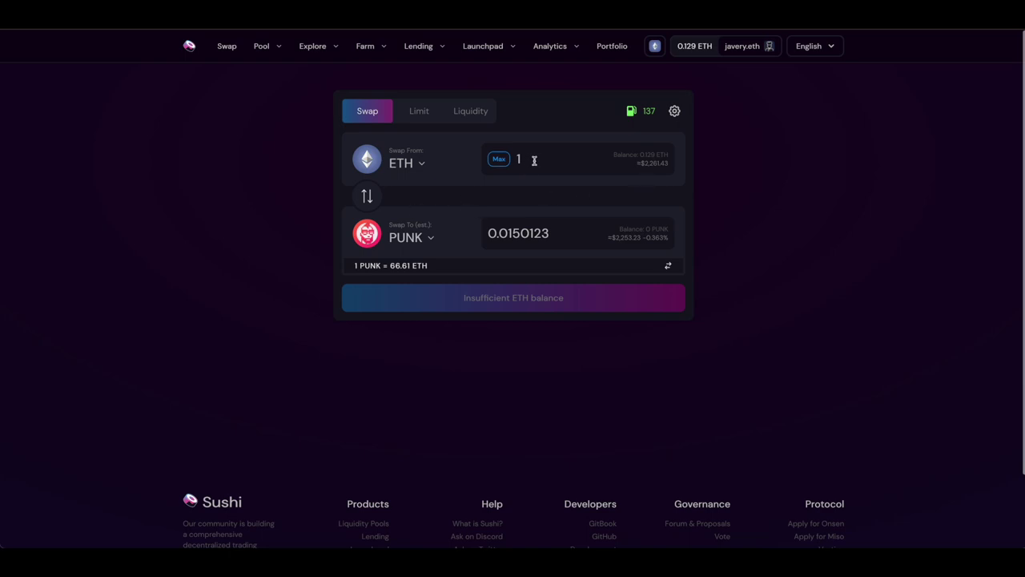
drag(499, 233, 549, 233)
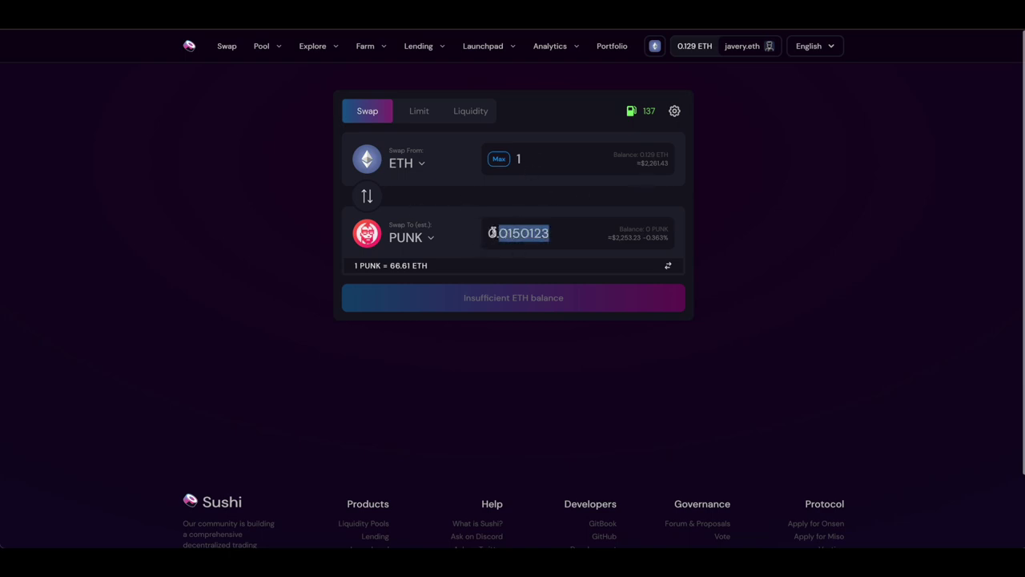
click(498, 233)
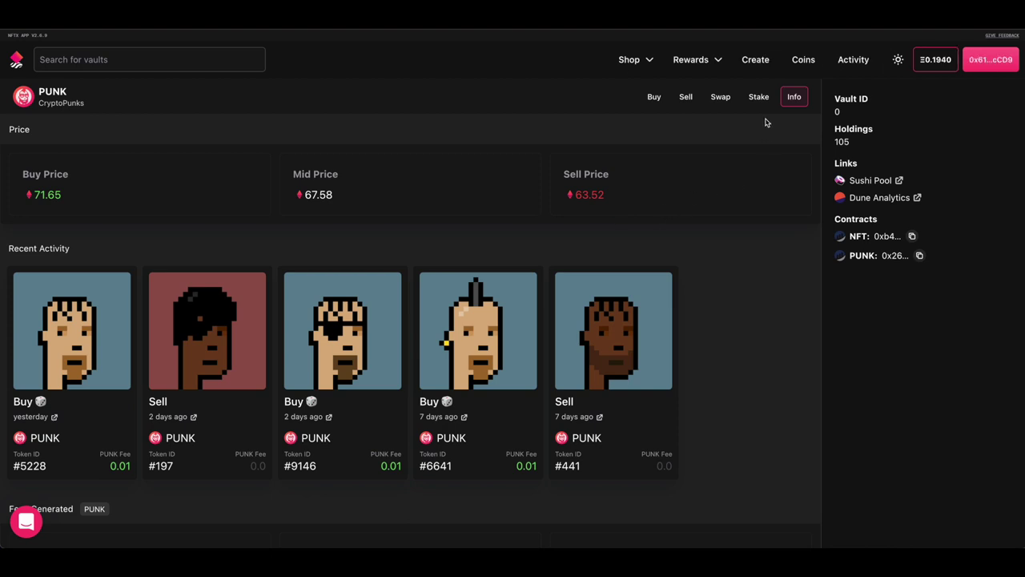
Step: Check the wallet's token balances, then select the PUNK token for staking with its maximum amount, 0.008019223789847553
click(928, 62)
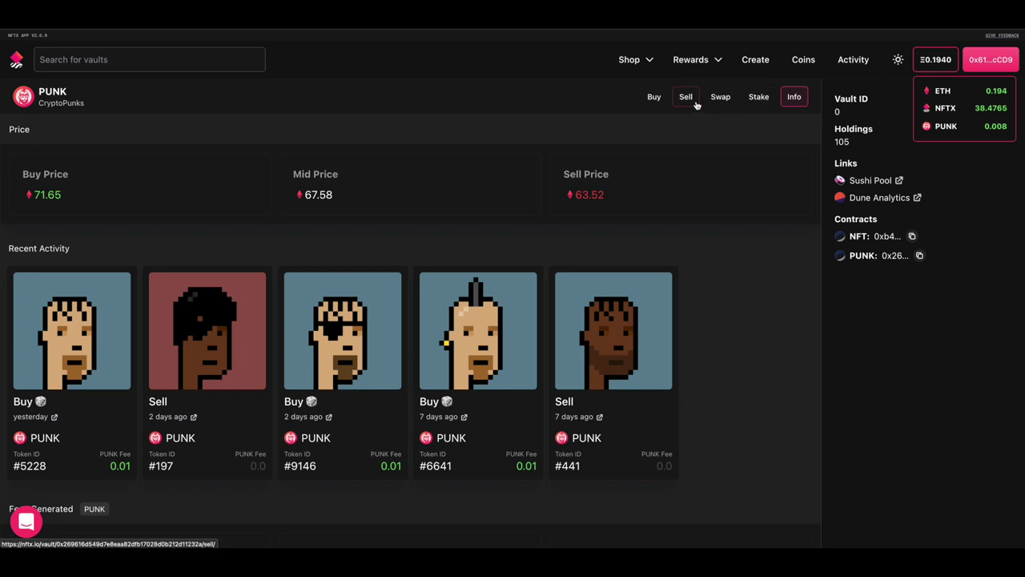
click(757, 97)
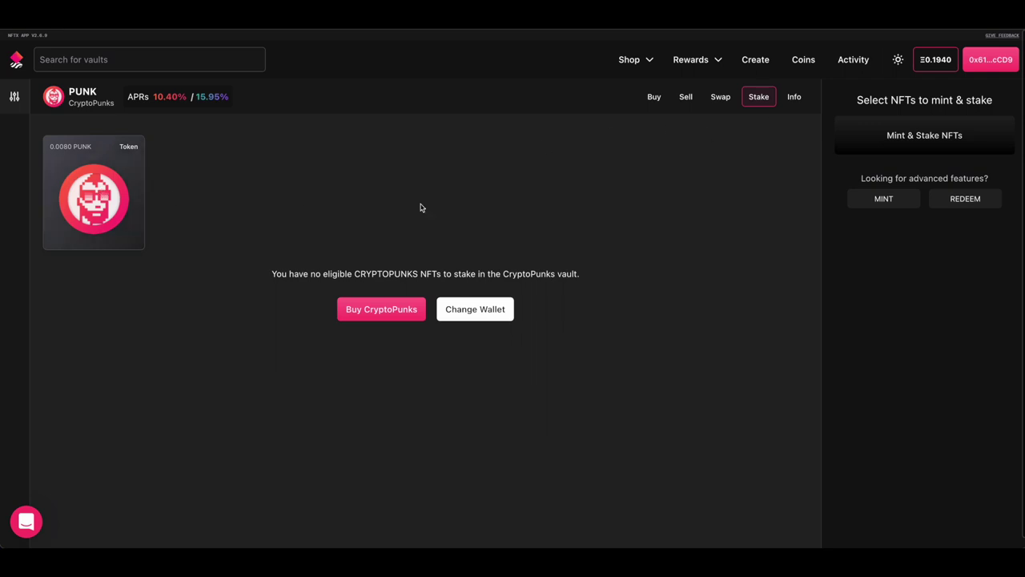
click(83, 188)
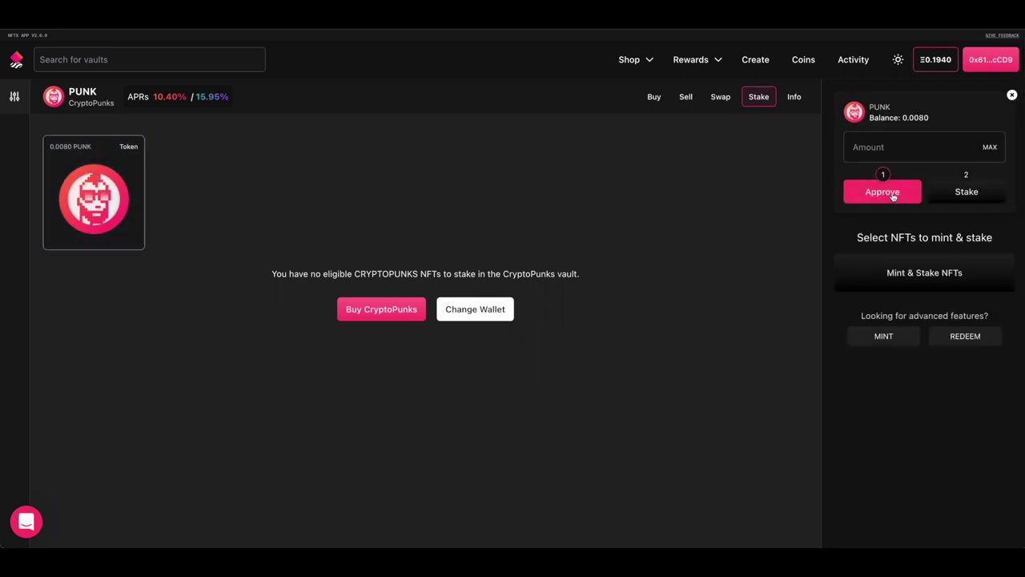
click(990, 148)
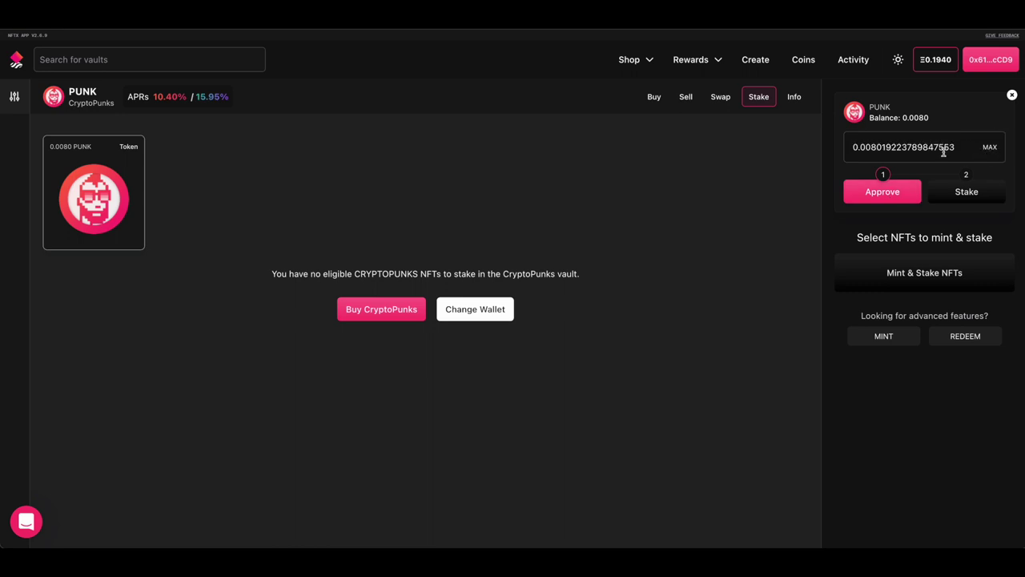
Step: Approve NFTX access to the PUNK tokens and confirm the permission transaction in the wallet
click(895, 194)
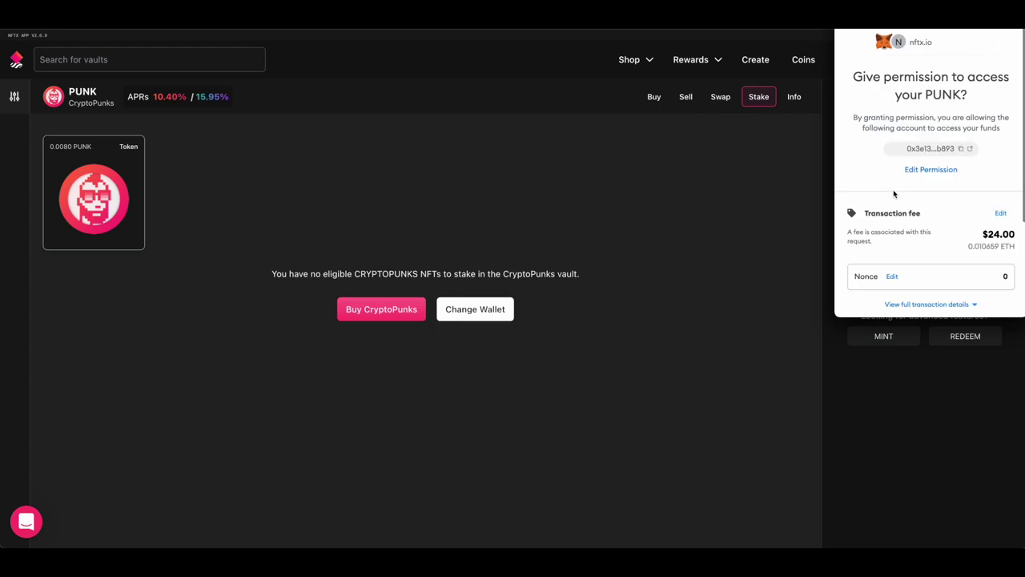
scroll(929, 208, down, 3)
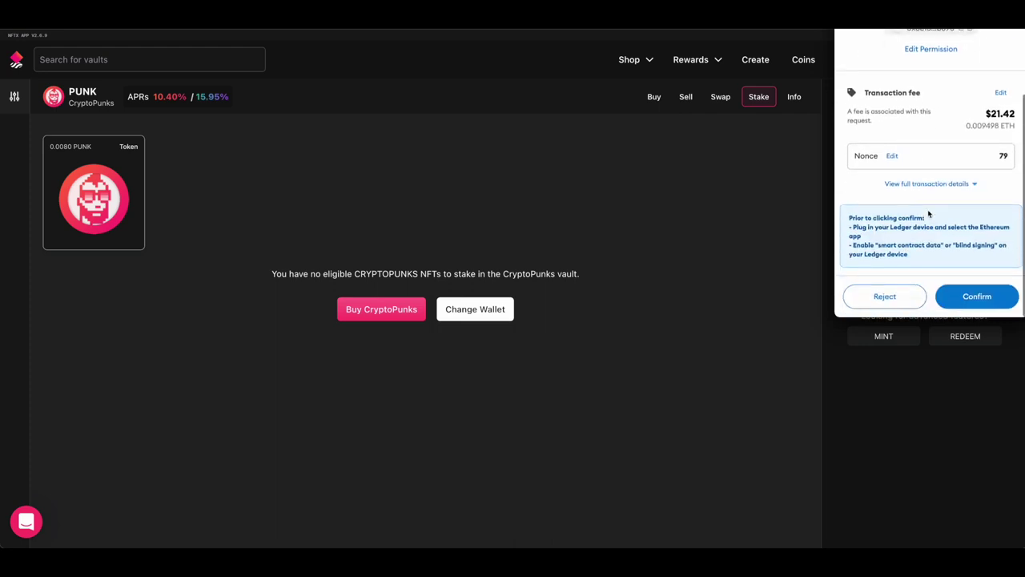
click(979, 296)
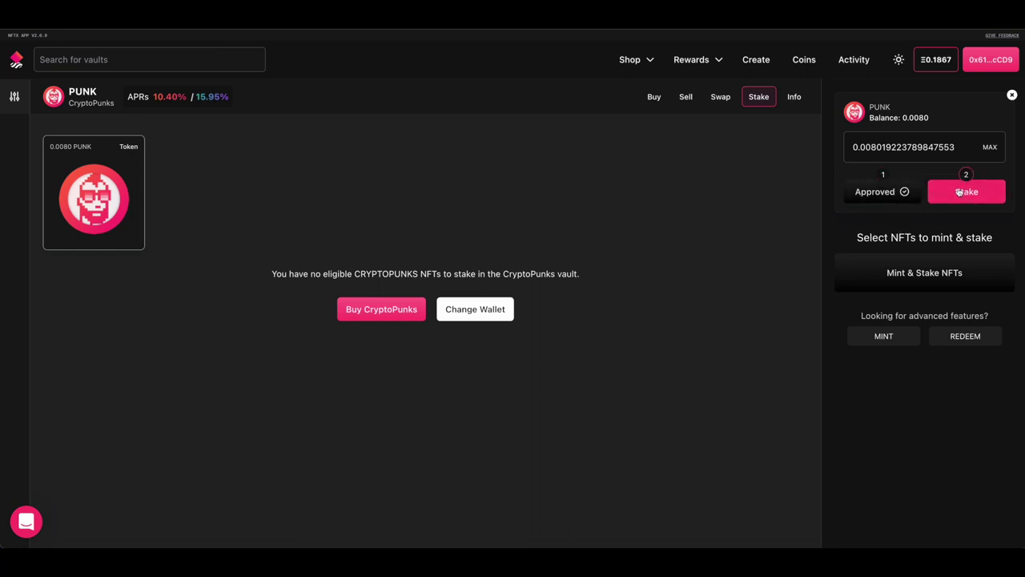
Step: Stake the maximum amount of 0.008019223789847553 PUNK and confirm the deposit transaction in the wallet
click(990, 148)
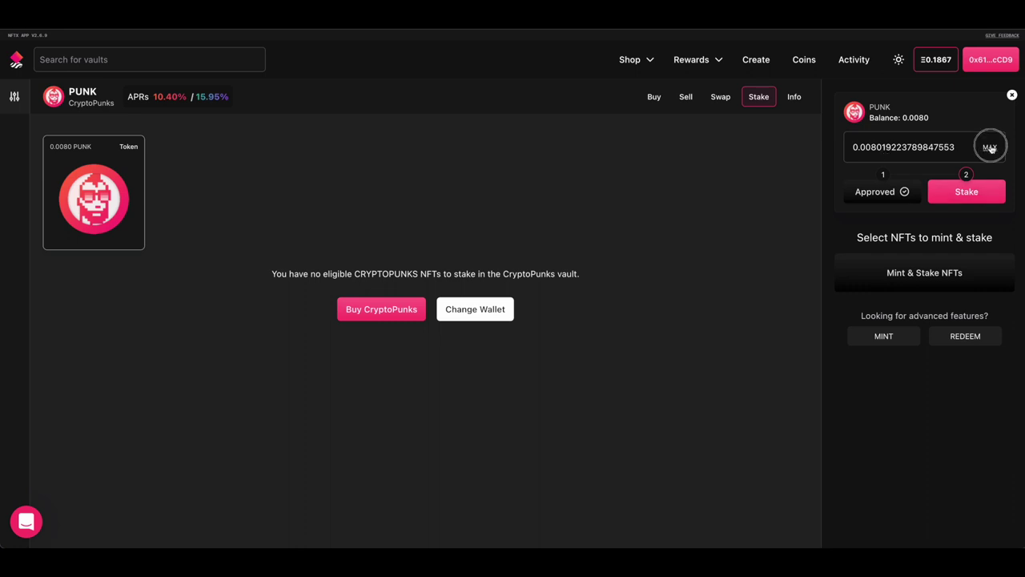
click(956, 192)
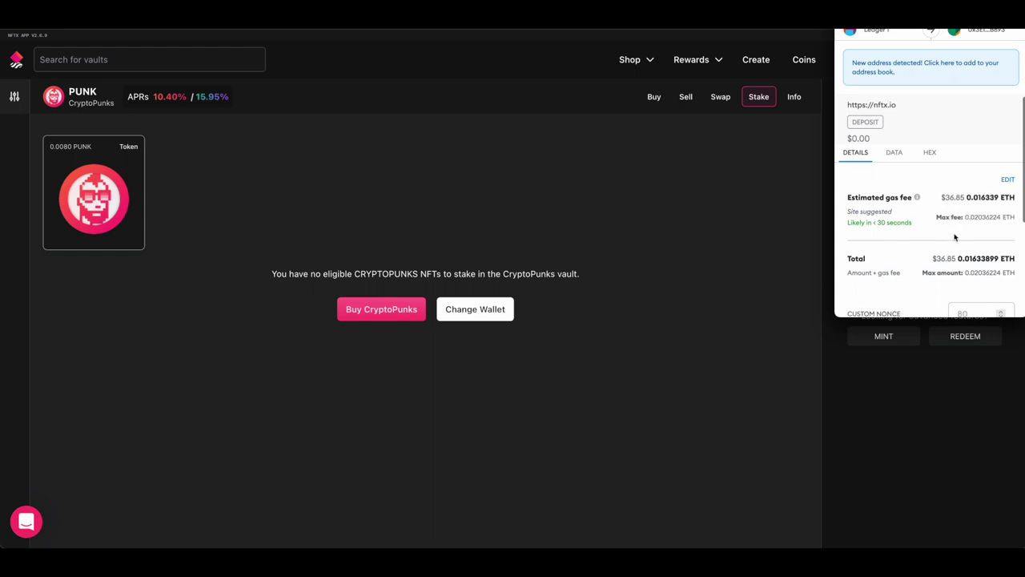
scroll(973, 224, down, 1)
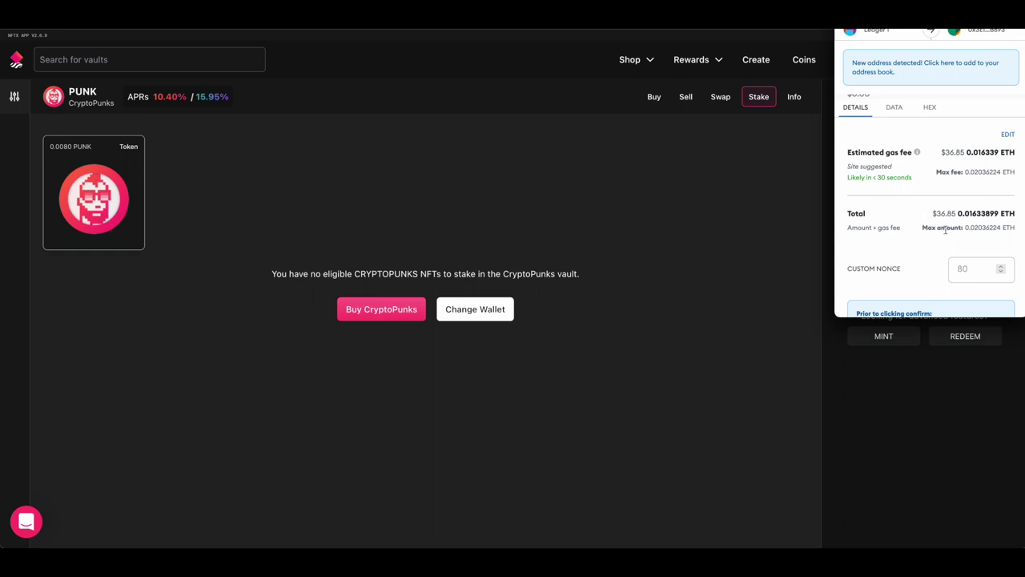
scroll(959, 250, down, 3)
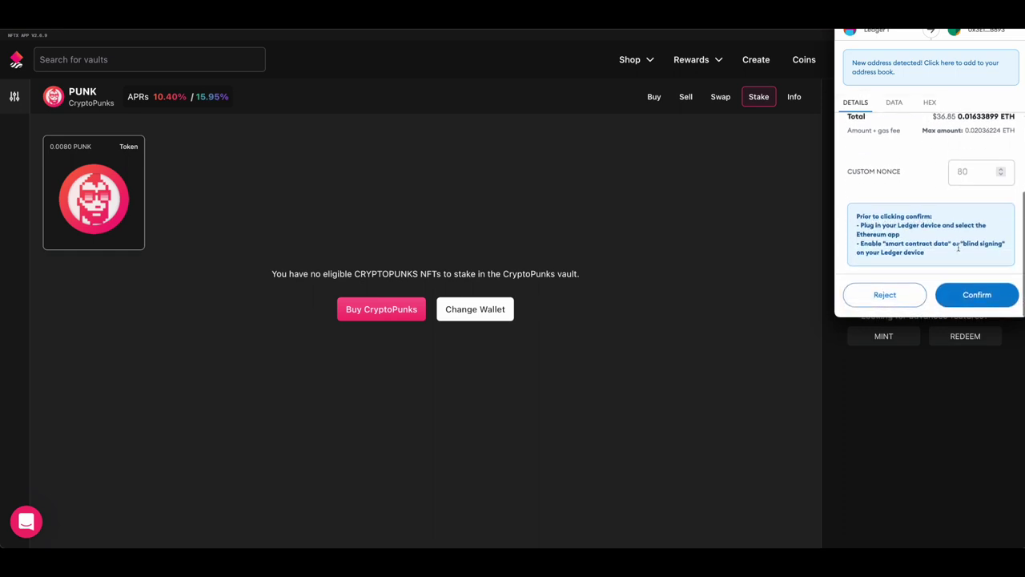
click(982, 294)
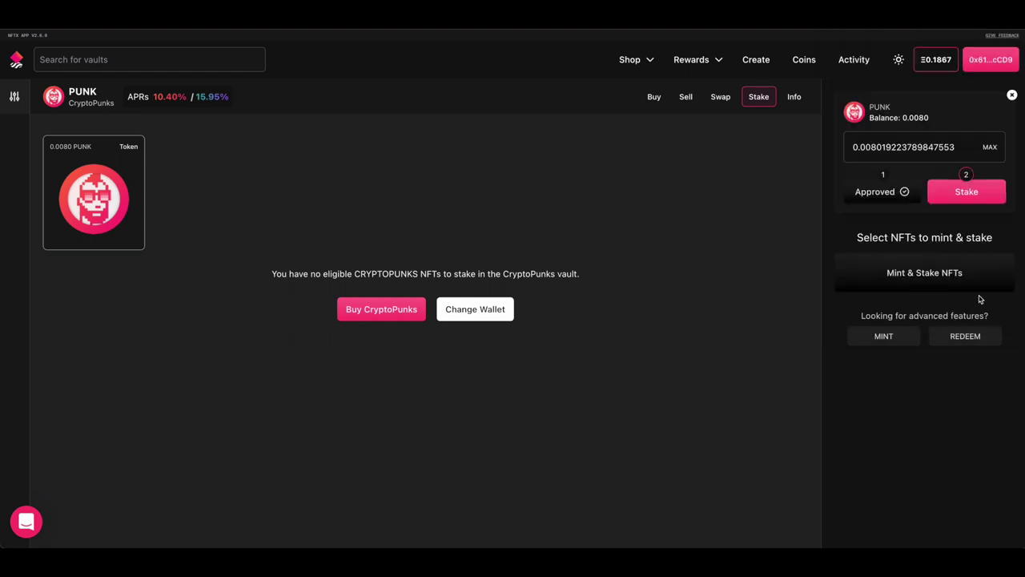
click(967, 196)
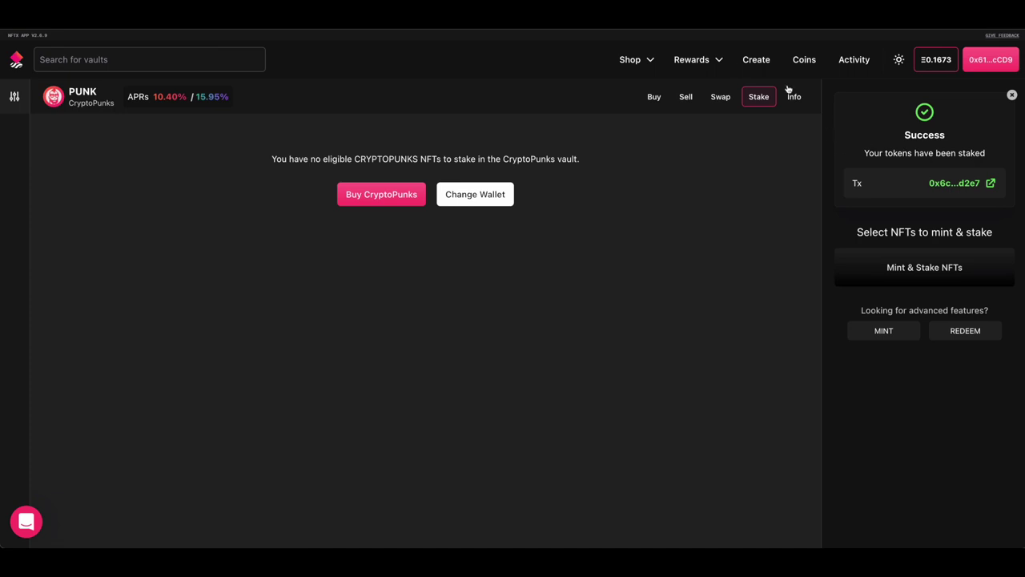
Step: Go to the rewards dashboard and expand the staked PUNK pool to check the inventory position and its pool share
mouse_move(717, 63)
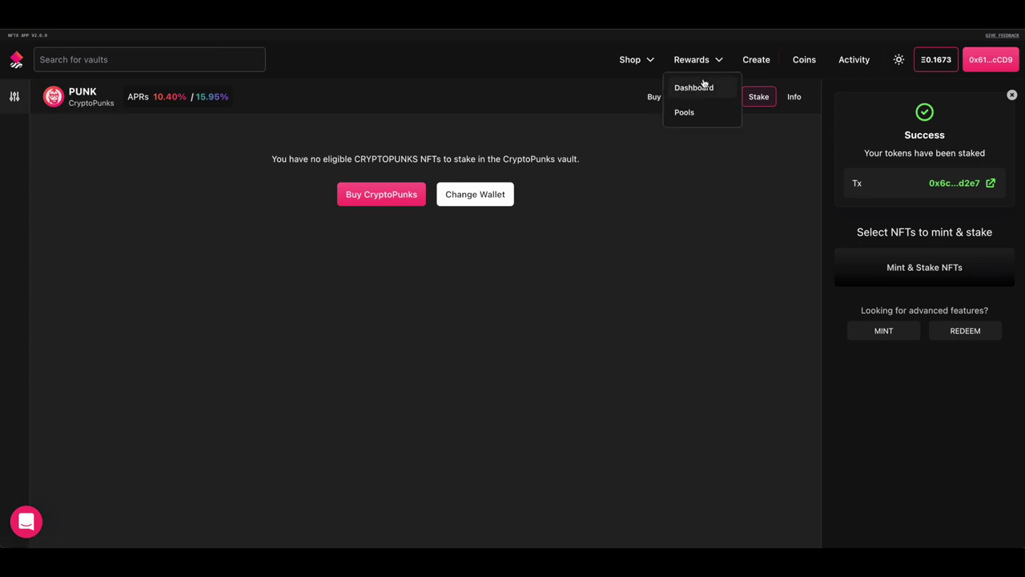
click(699, 87)
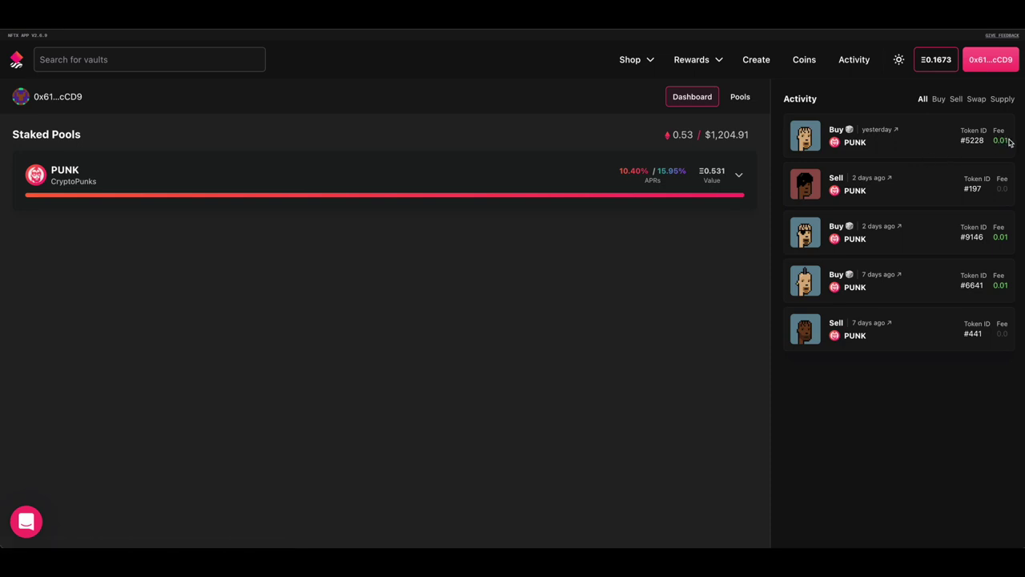
click(525, 178)
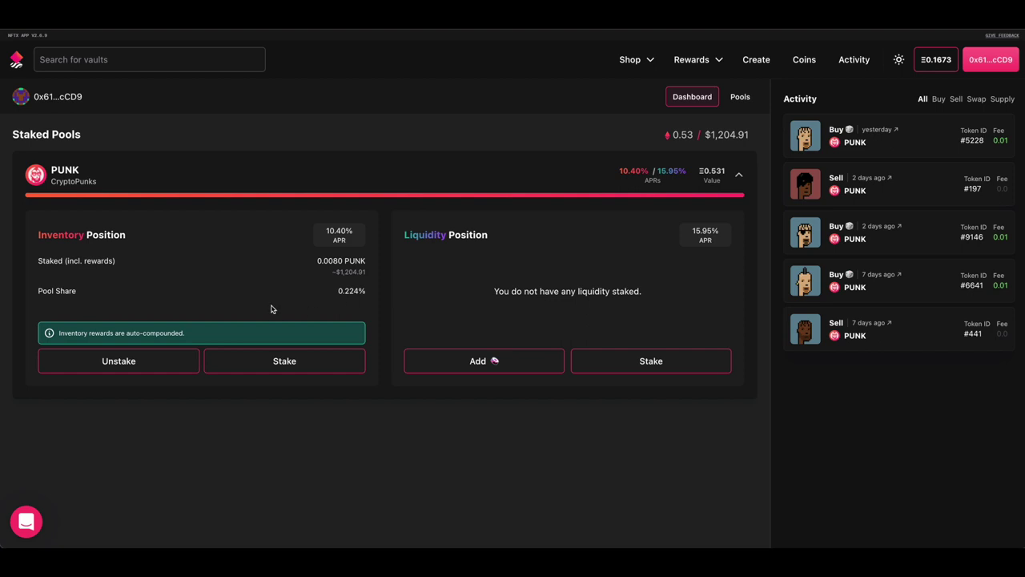
triple_click(348, 291)
drag(339, 290, 361, 290)
click(360, 291)
Step: Go to the list of all staking pools and examine their APRs, inventory and liquidity split, and recent activity feed
mouse_move(710, 69)
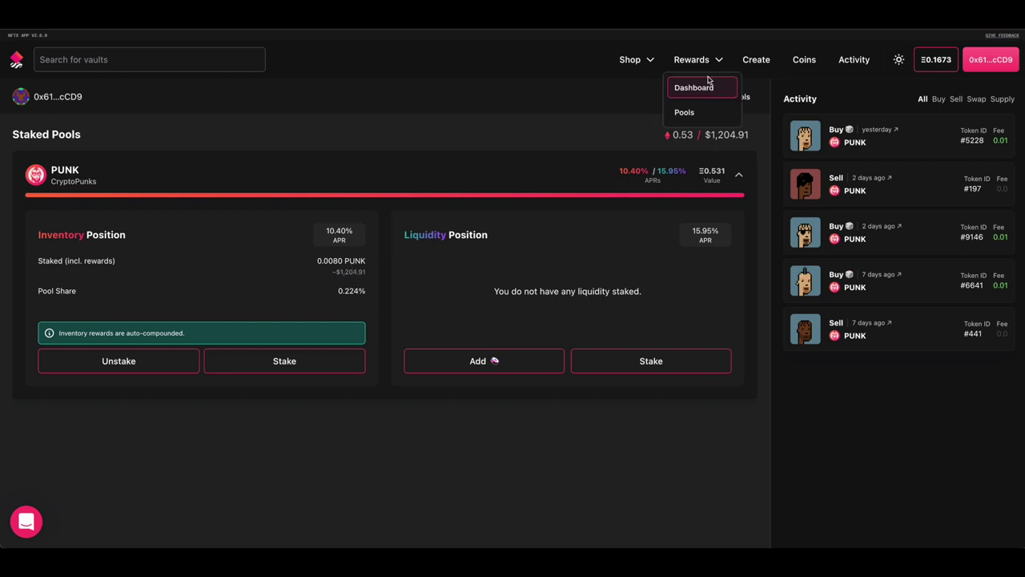
click(678, 89)
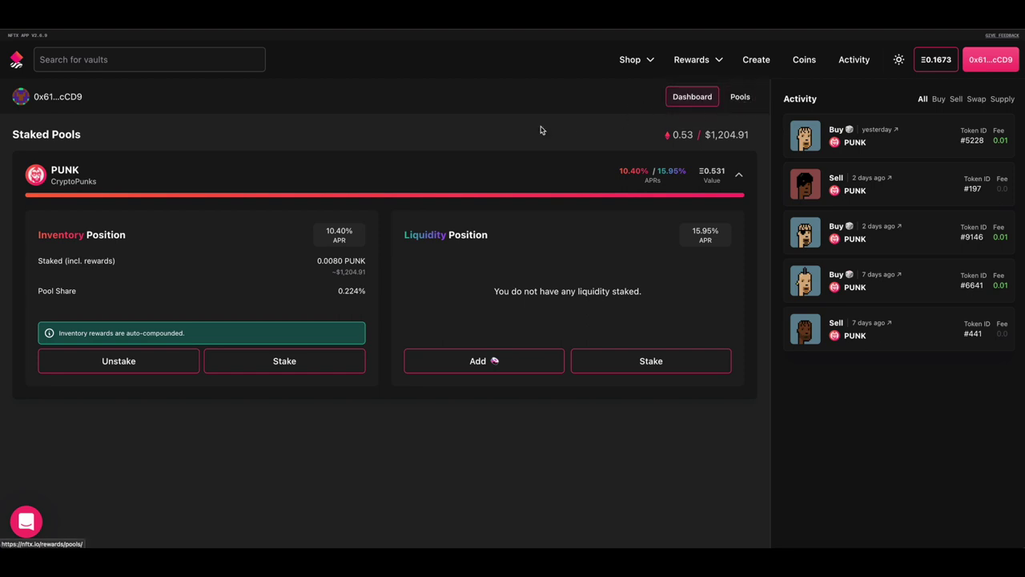
click(739, 97)
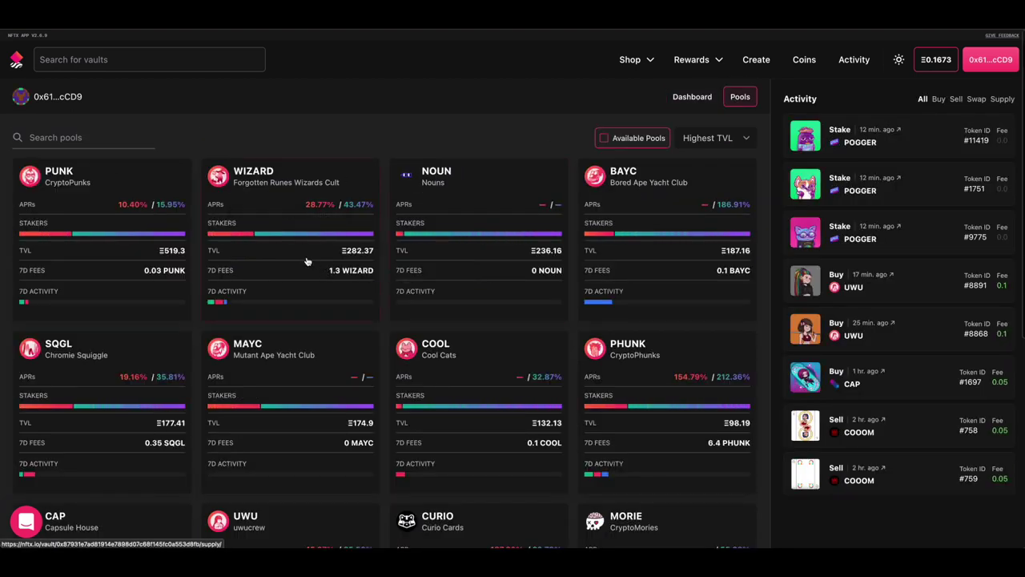
scroll(417, 240, down, 1)
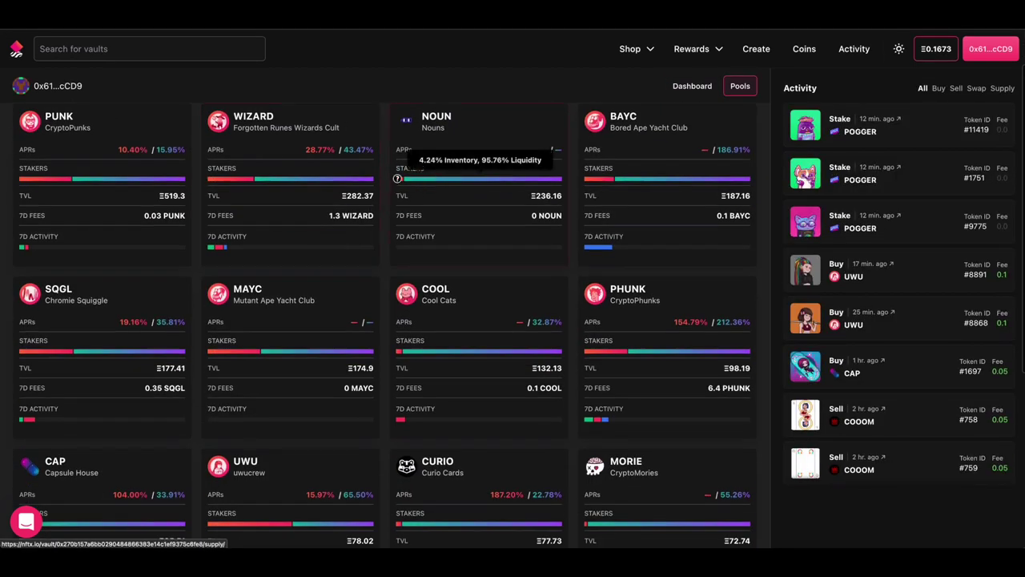
mouse_move(239, 178)
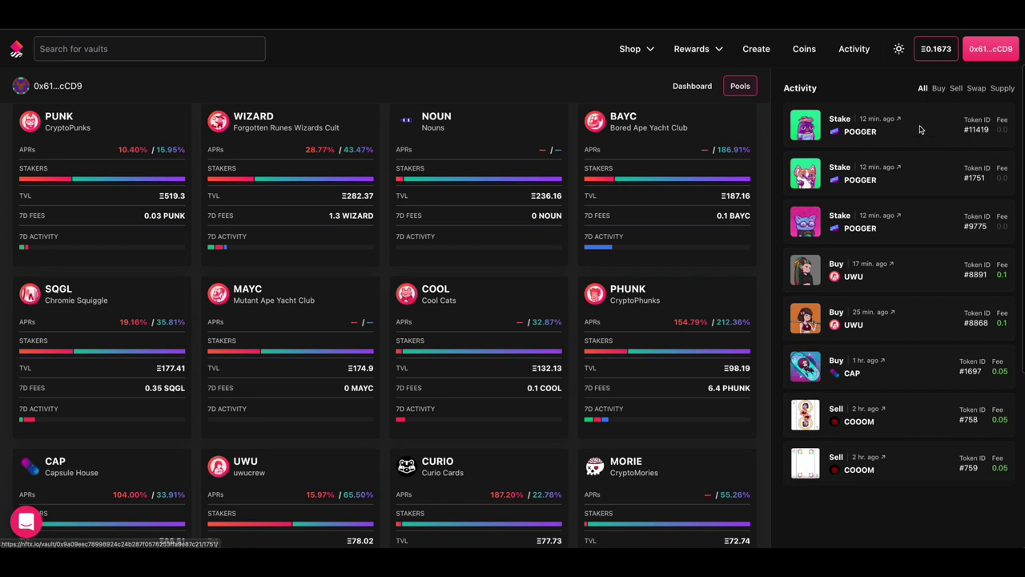
scroll(848, 409, down, 10)
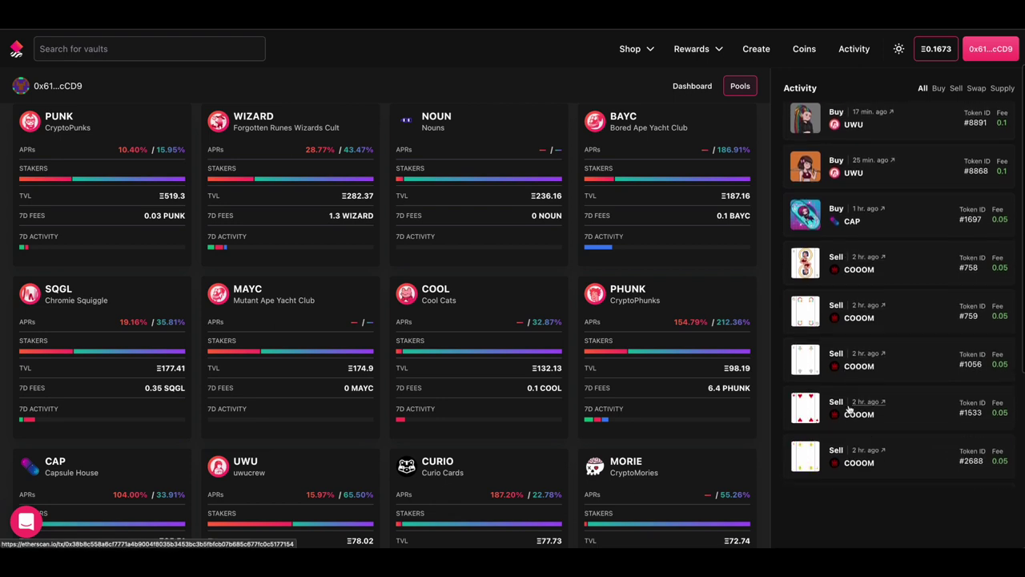
scroll(848, 410, down, 2)
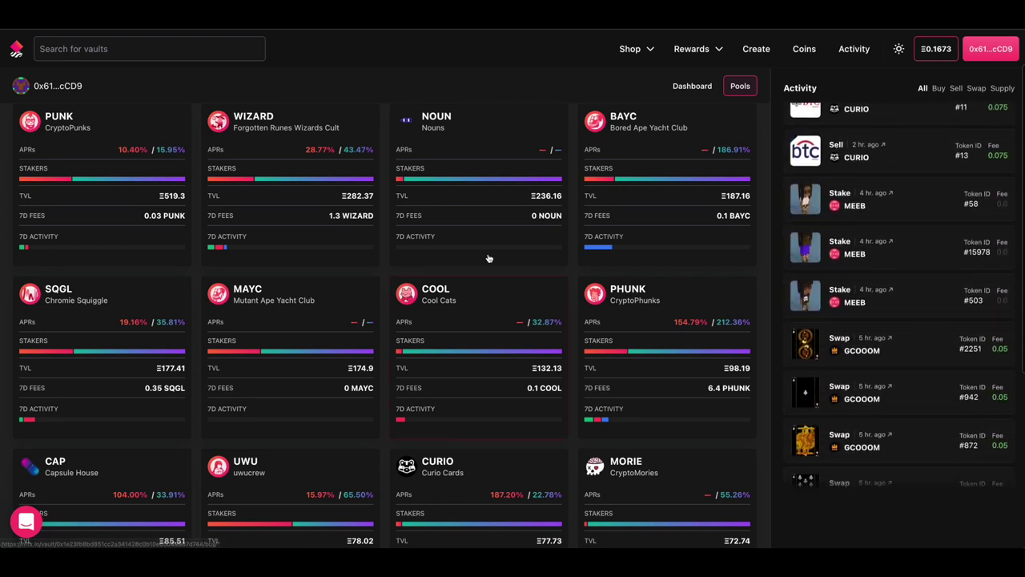
Step: Return to the start of the pools list and open the support chat
scroll(485, 250, up, 2)
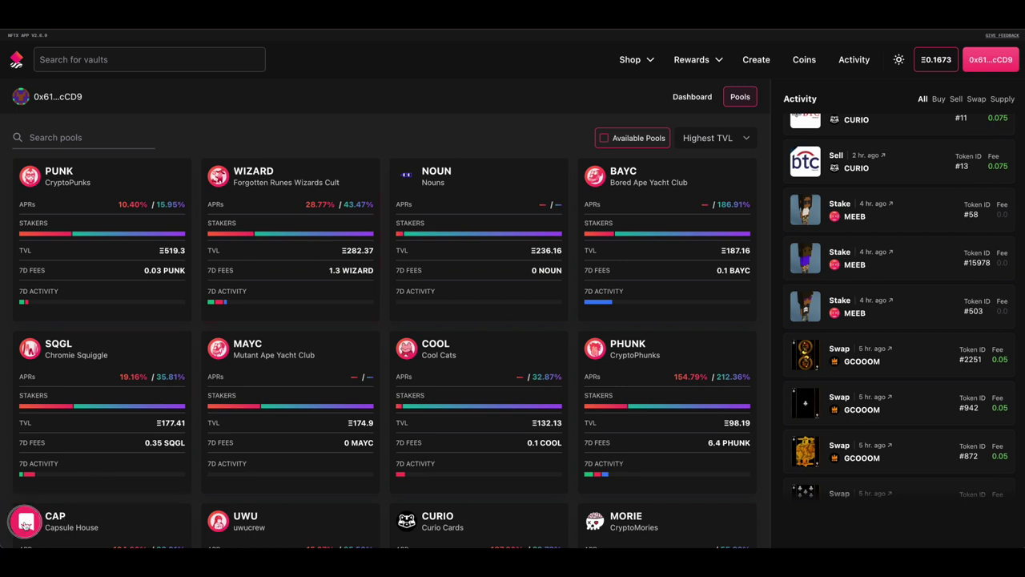
click(26, 522)
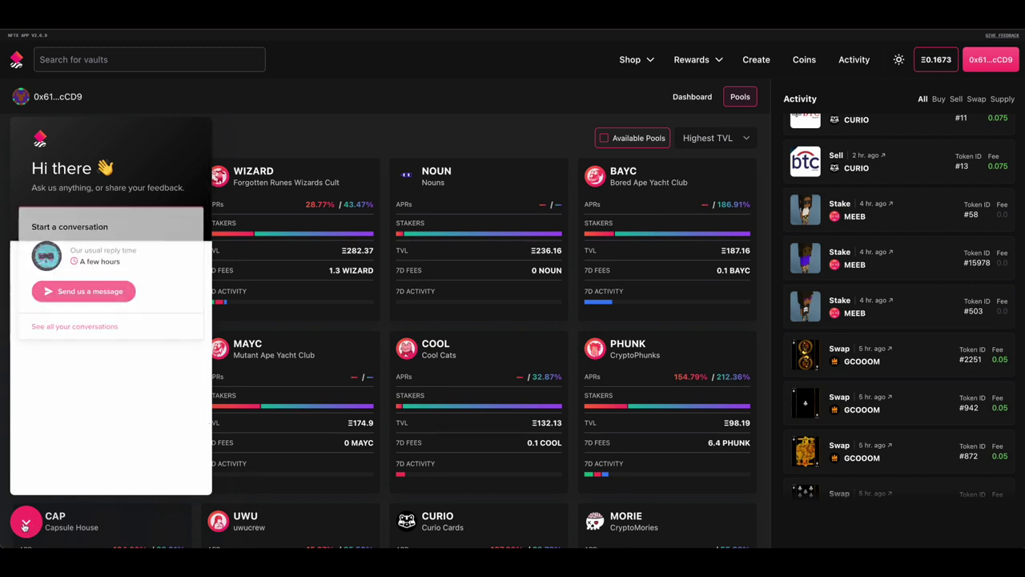